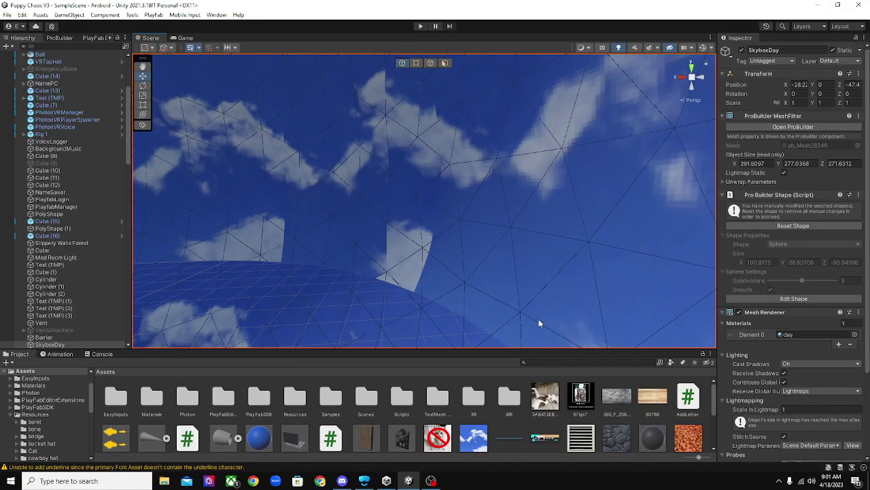
- Deselect the skybox, bring an empty area of the scene into view, and collapse the SampleScene hierarchy
scroll(538, 435, down, 5)
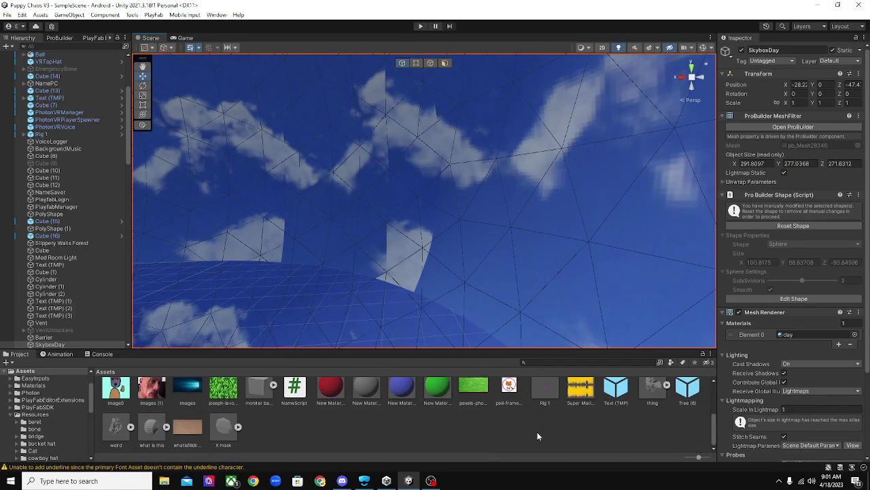
click(362, 290)
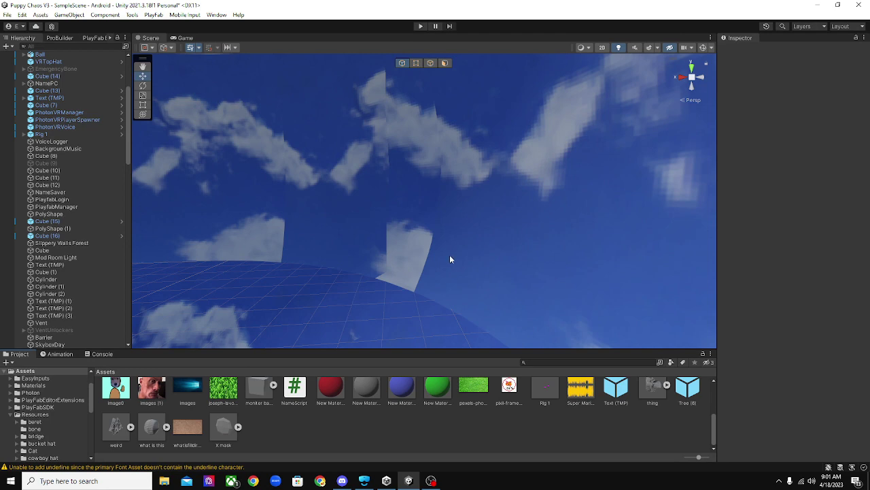
right_drag(450, 259, 367, 107)
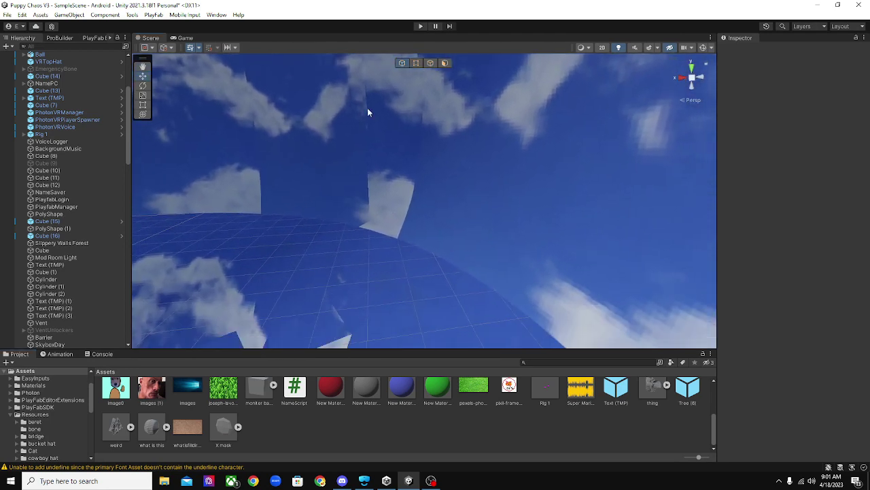
right_drag(545, 223, 610, 285)
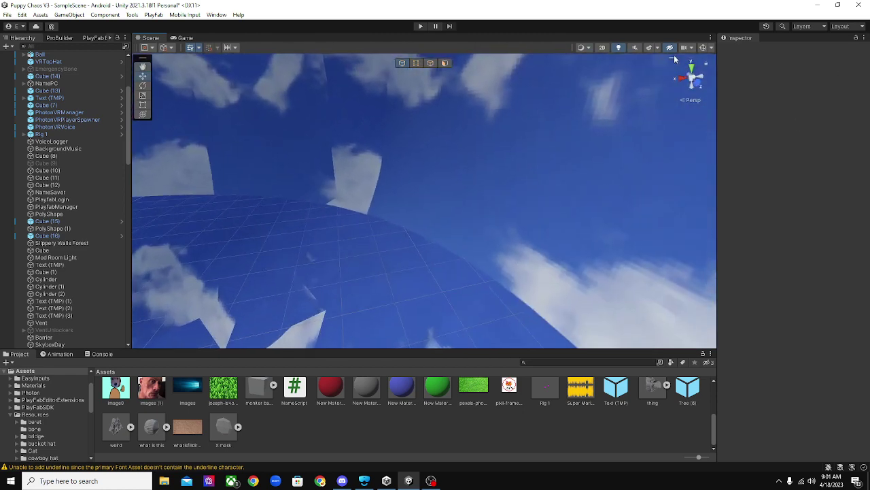
click(694, 70)
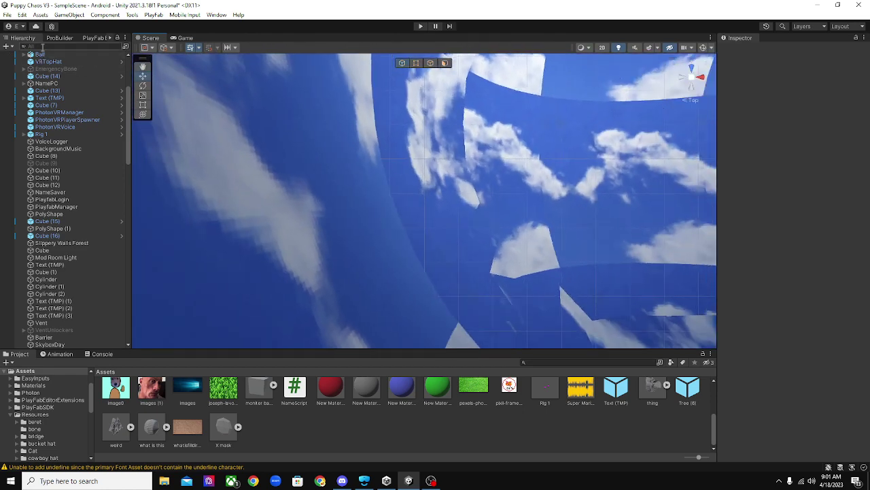
right_drag(528, 239, 260, 159)
scroll(68, 217, up, 5)
click(19, 55)
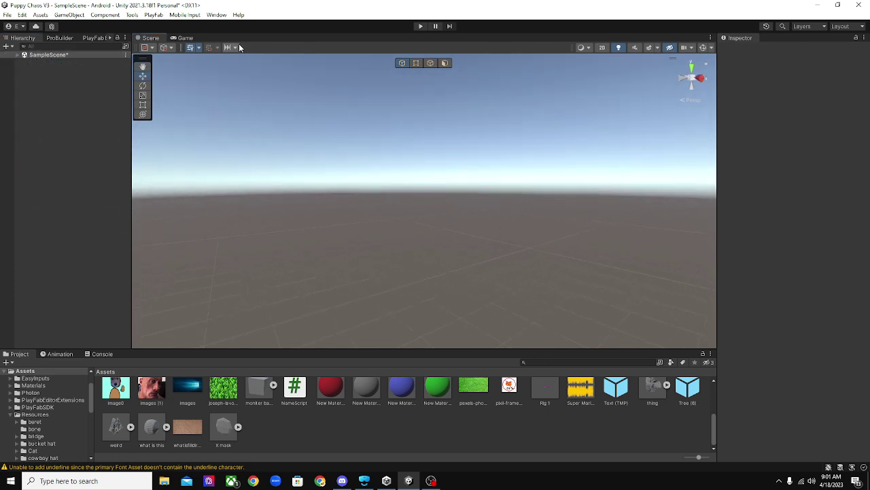
- Look up the ProBuilder package among the Unity Registry packages, searching for "pro", and close the Package Manager
click(216, 14)
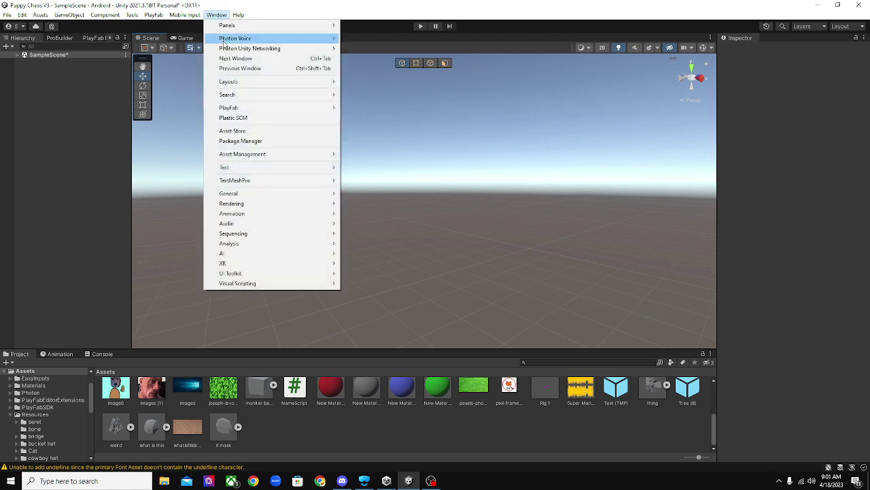
click(243, 141)
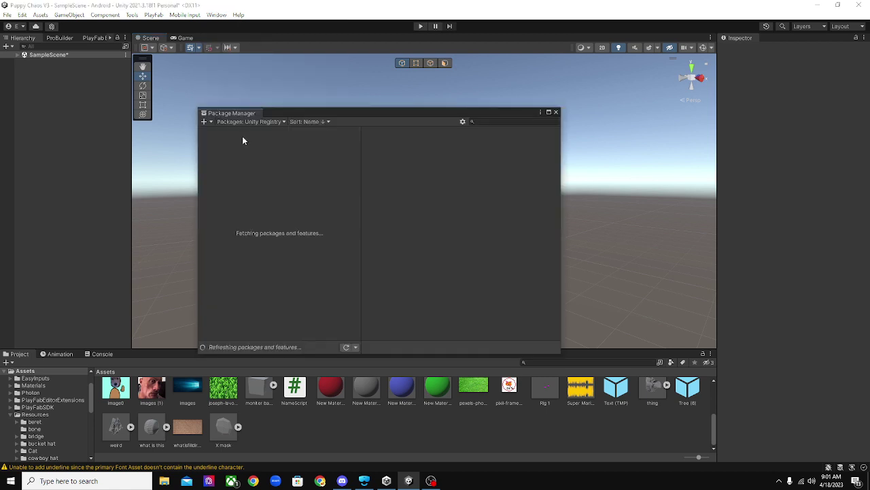
click(248, 121)
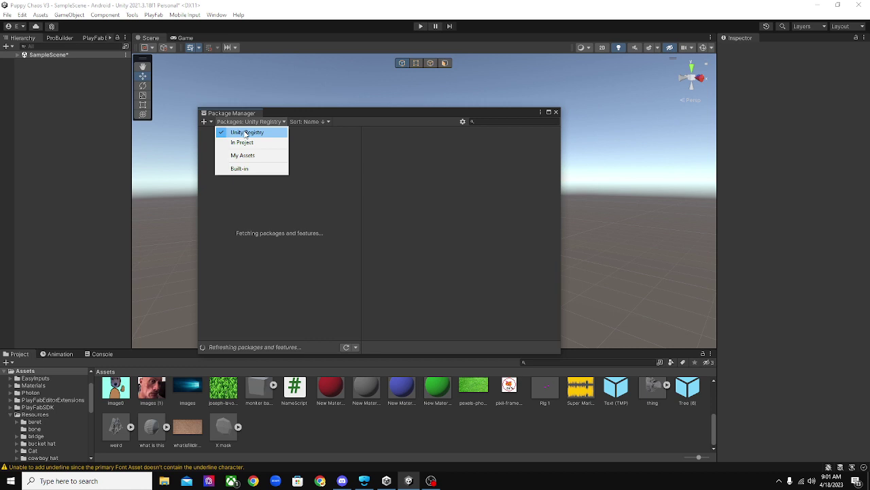
click(244, 130)
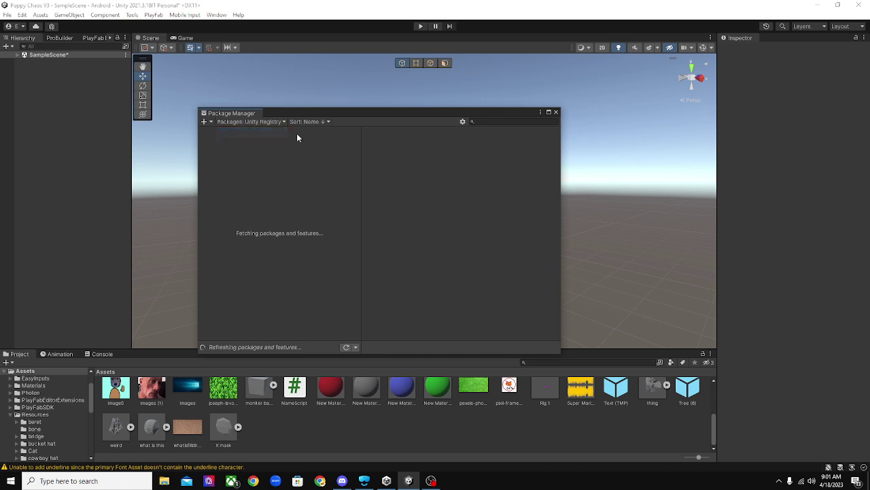
click(486, 120)
text(pro)
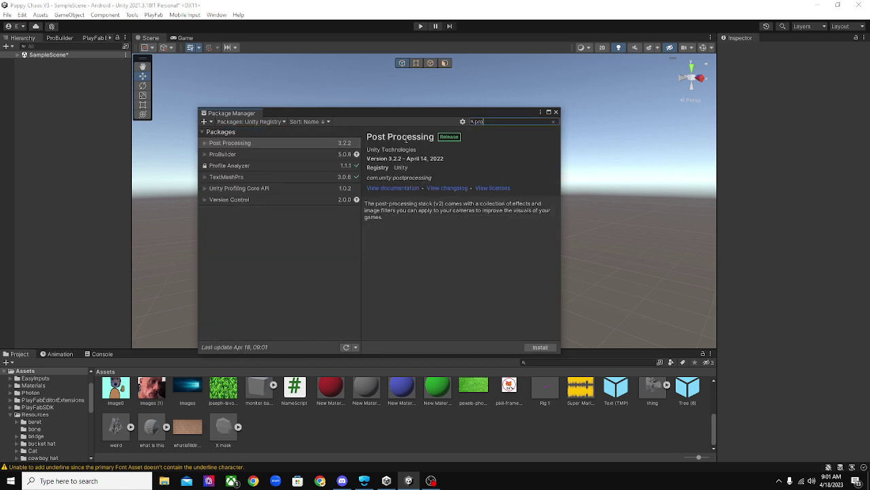
click(250, 165)
click(251, 154)
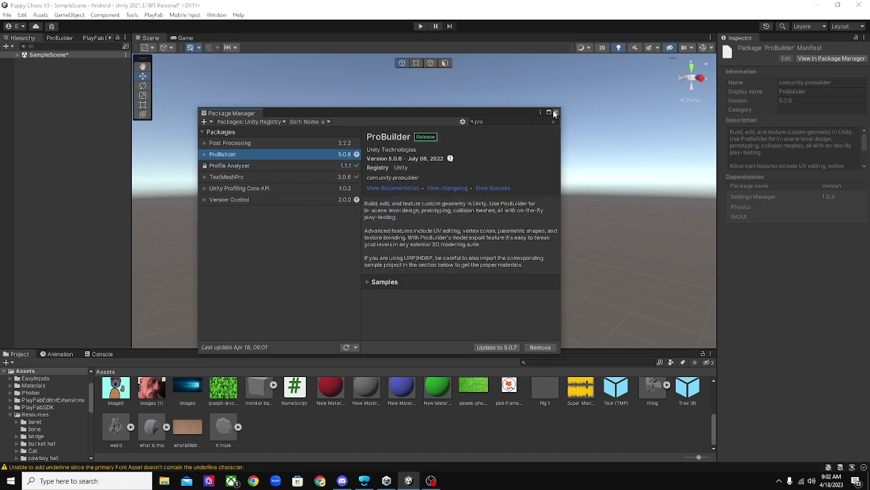
click(555, 113)
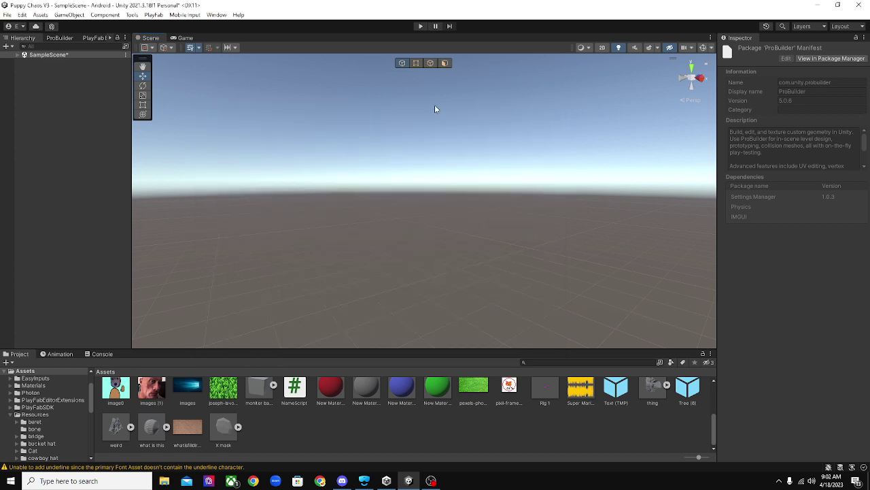
- Set the scene to top view and bring up the ProBuilder tools, docked ahead of the Hierarchy
right_drag(401, 154, 386, 181)
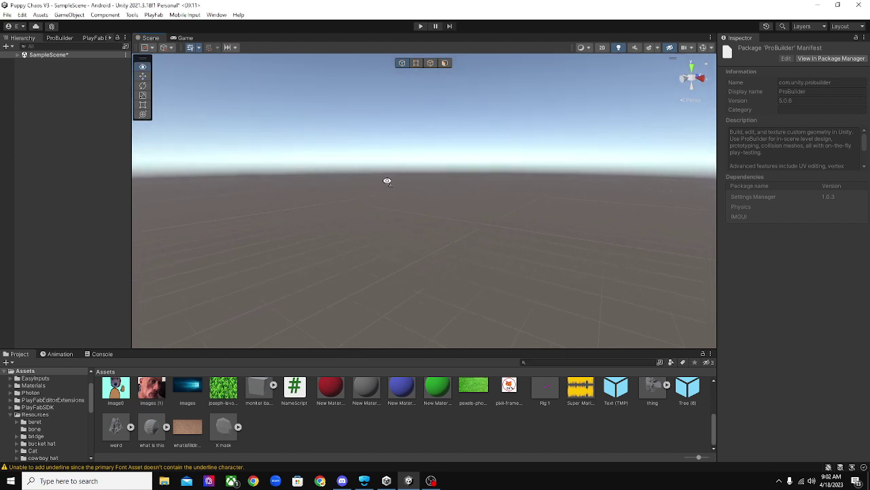
click(693, 66)
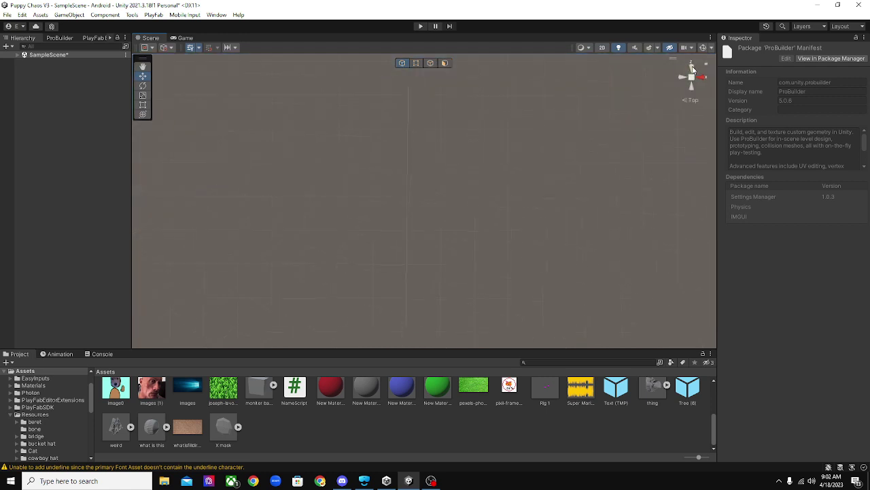
click(139, 16)
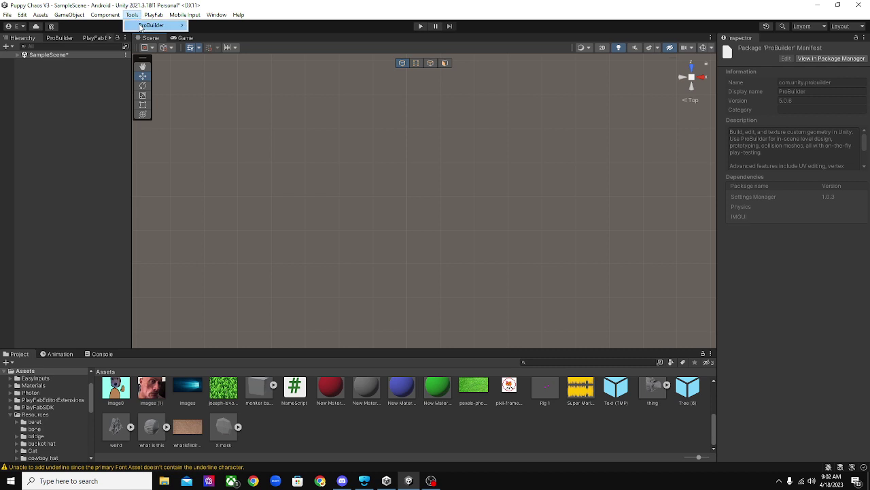
mouse_move(132, 15)
mouse_move(174, 26)
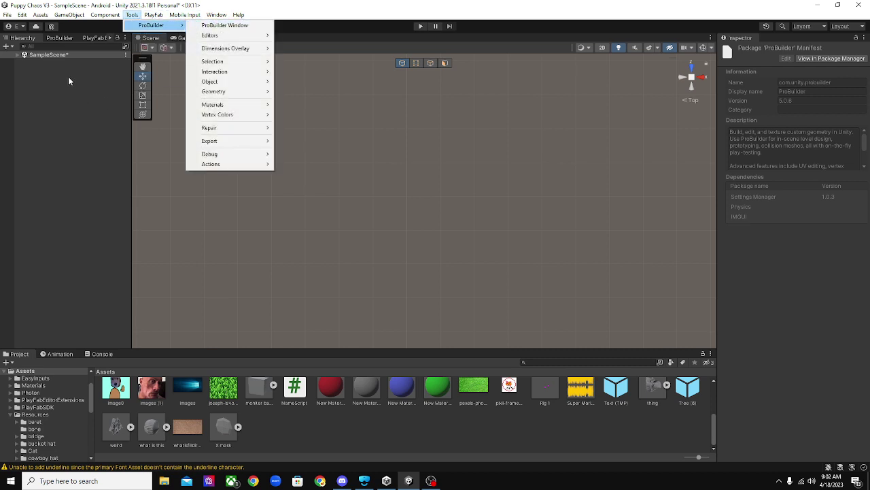
click(90, 84)
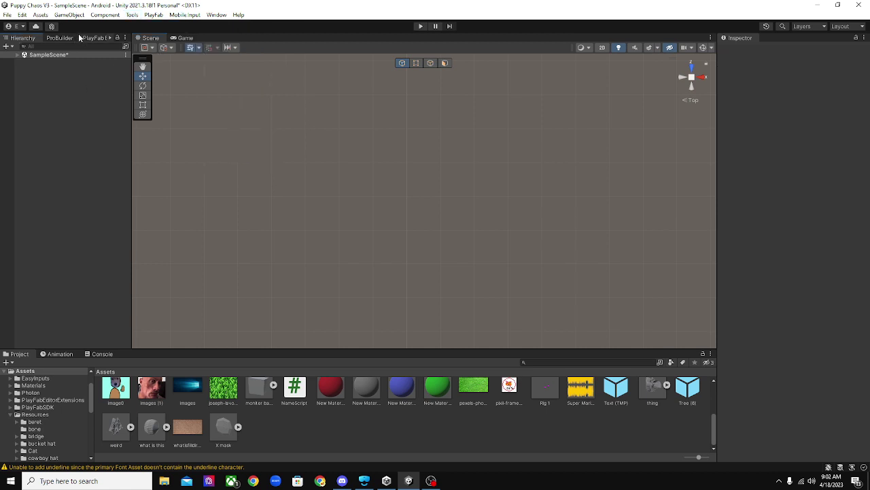
click(60, 38)
mouse_move(105, 53)
mouse_down()
mouse_move(219, 119)
mouse_move(515, 152)
mouse_move(631, 202)
mouse_move(526, 193)
mouse_move(552, 183)
mouse_move(189, 155)
mouse_move(34, 38)
mouse_move(13, 37)
mouse_up()
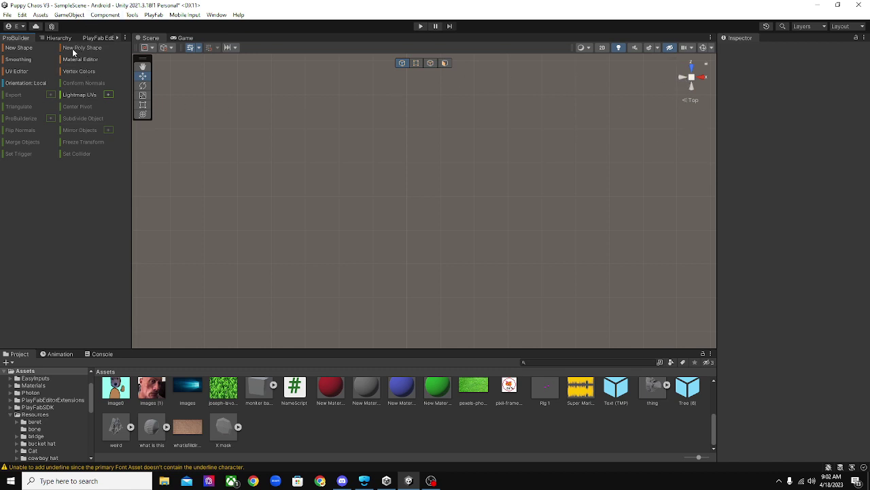
- Draw a flat, irregular polygonal floor about 128 by 55 units in the empty area with New Poly Shape
click(73, 52)
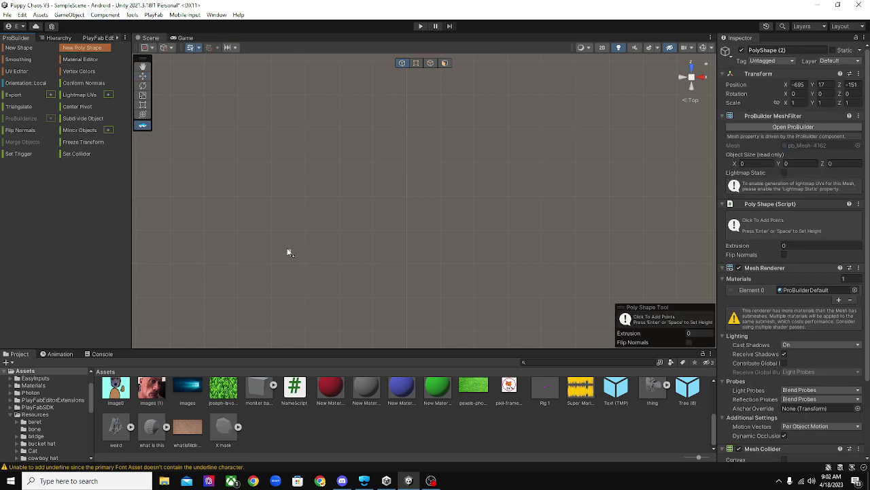
click(226, 257)
click(226, 258)
right_drag(420, 281, 435, 51)
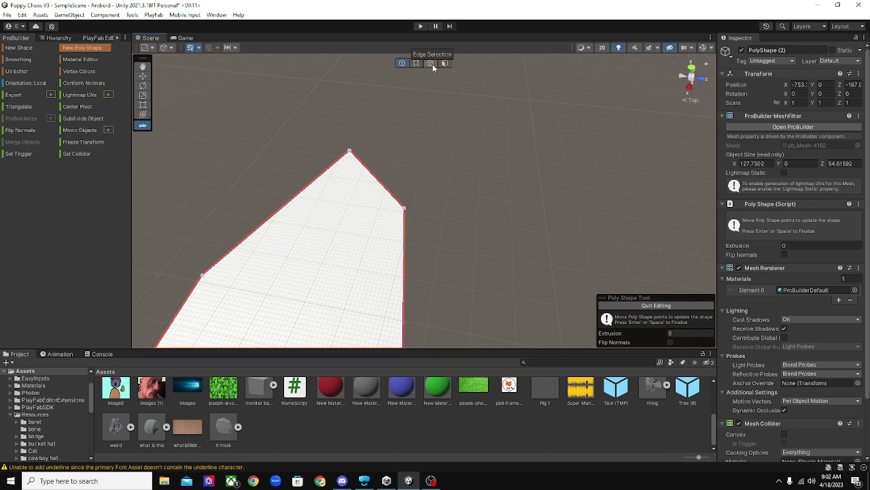
- Extrude all outer edges of the floor upward about 42 units, and extrude them again to a total height of about 55 units
click(432, 63)
right_drag(442, 82, 333, 146)
key(ctrl+a)
key(ctrl+e)
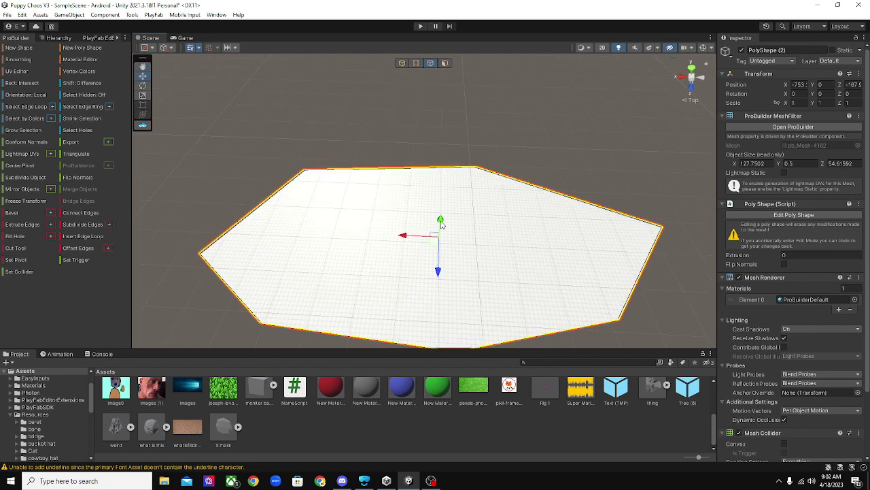
drag(440, 223, 451, 118)
right_drag(455, 144, 517, 117)
scroll(518, 117, down, 1)
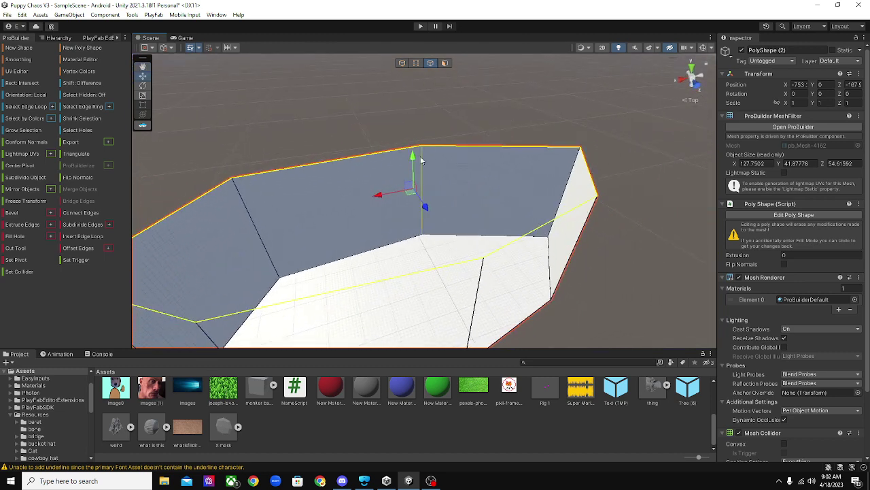
drag(416, 162, 422, 107)
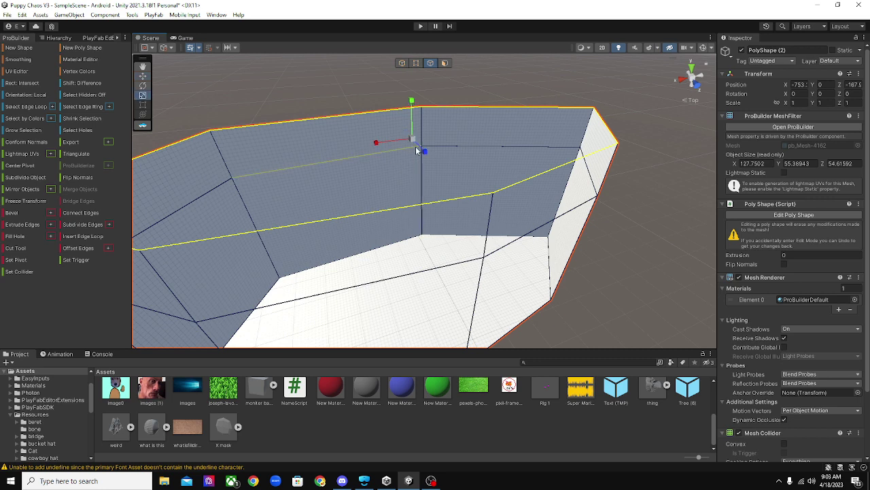
- Scale the top edge loop inward so the upper tier of walls leans toward the centre
click(142, 95)
drag(412, 139, 401, 140)
right_drag(401, 140, 2, 105)
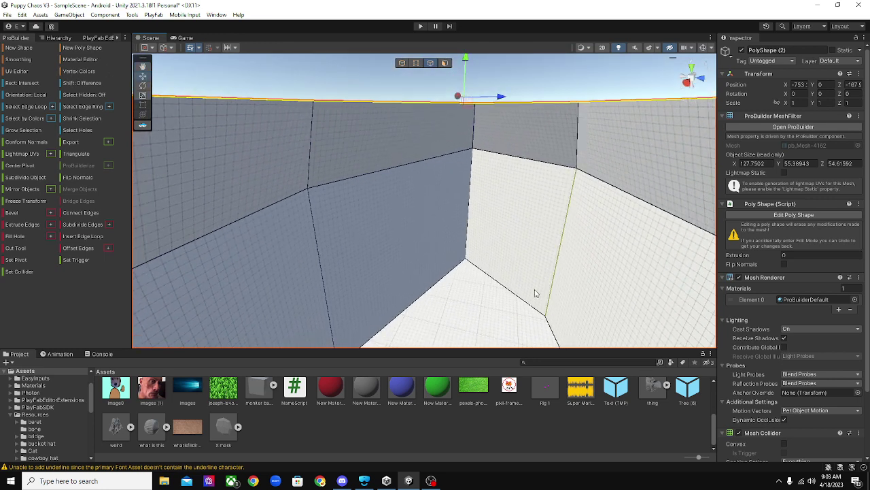
right_drag(534, 291, 501, 331)
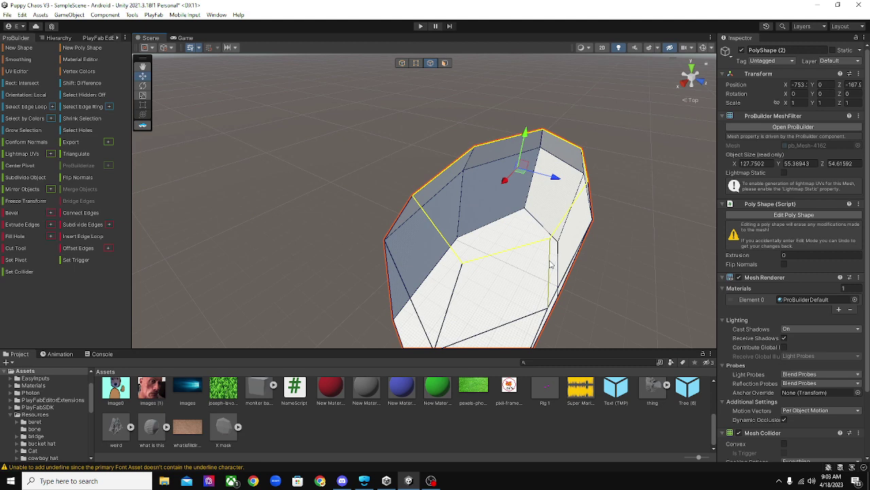
right_drag(455, 115, 494, 109)
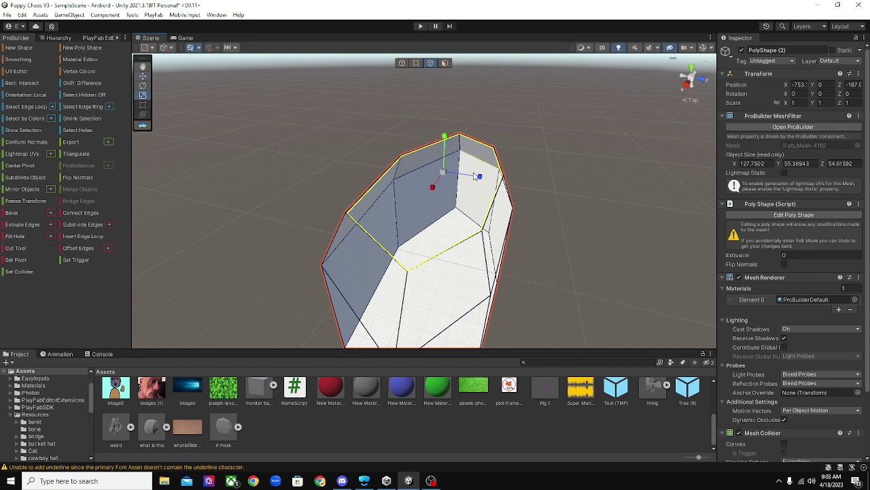
- Try extruding the top edges outward by scaling into a wide rim about 242 by 172 units overall
drag(480, 177, 544, 185)
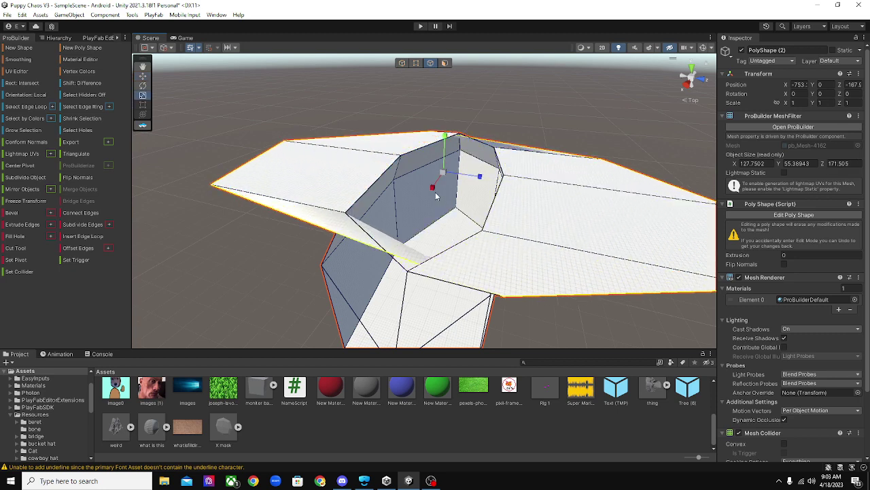
drag(434, 200, 432, 212)
right_drag(432, 212, 387, 235)
key(s)
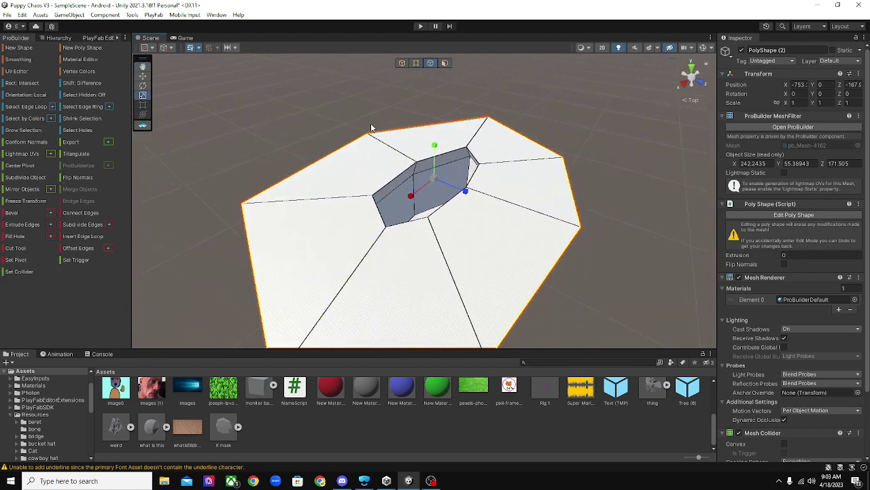
key(ctrl+z)
key(ctrl+z)
- Undo the outward rim extrusion on the top edges and deselect the shape
right_drag(380, 134, 379, 168)
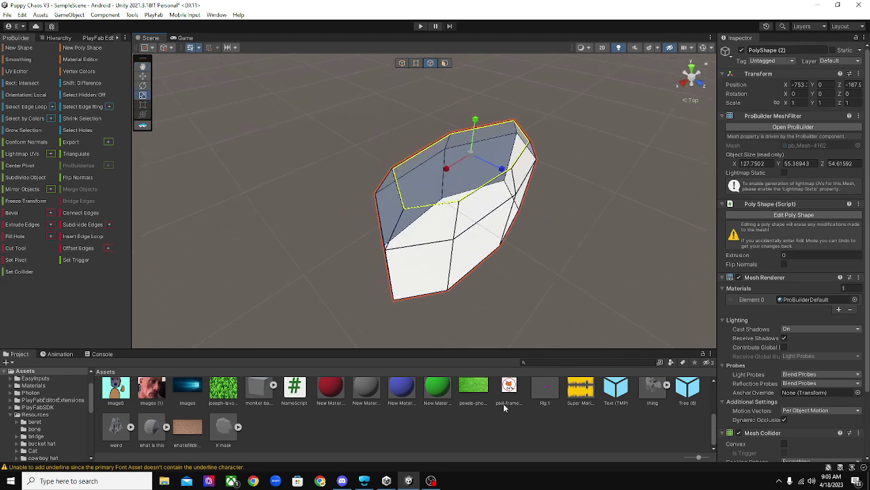
click(512, 254)
- Select the entire floor face from inside the walled enclosure, ready for moving
scroll(511, 256, up, 5)
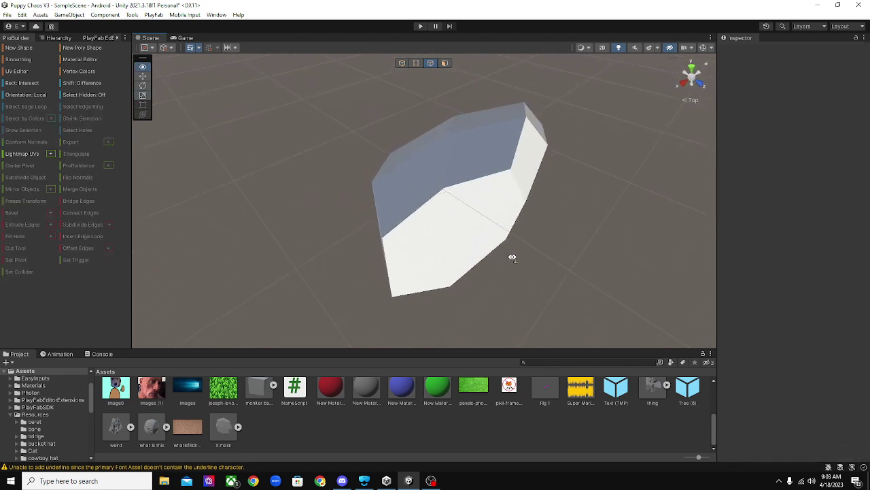
key(w)
right_drag(510, 257, 600, 188)
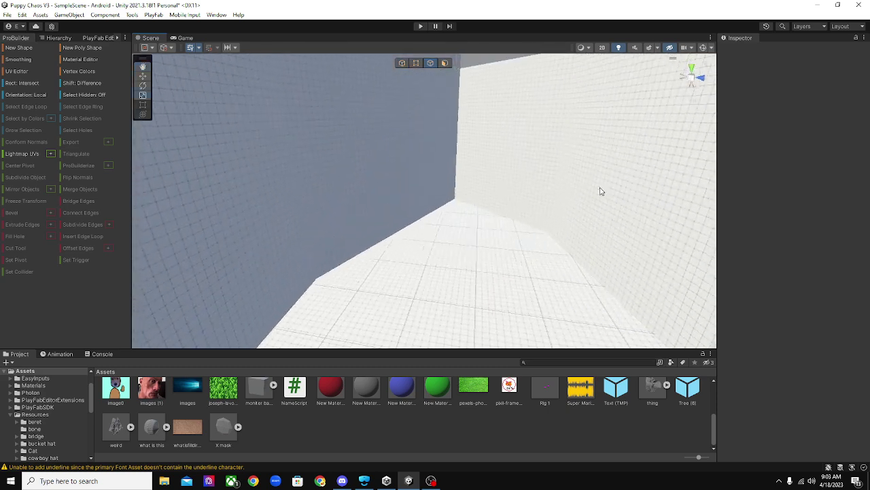
click(443, 62)
right_drag(496, 188, 568, 268)
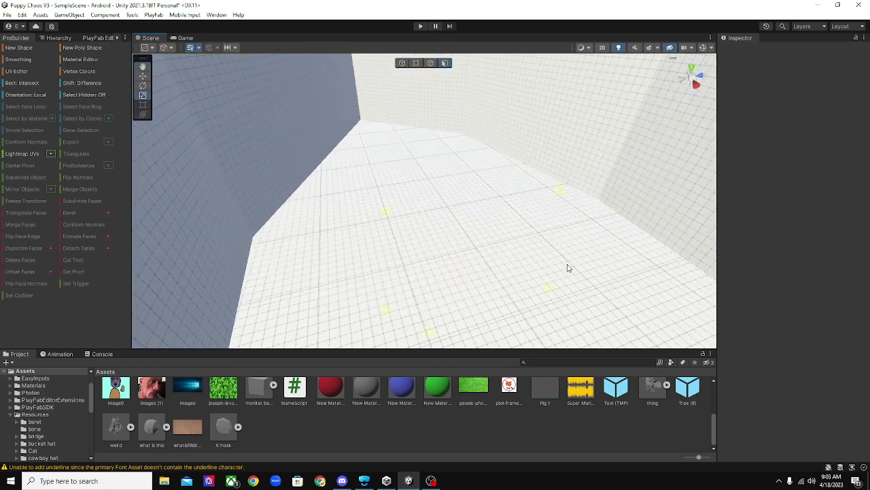
click(569, 268)
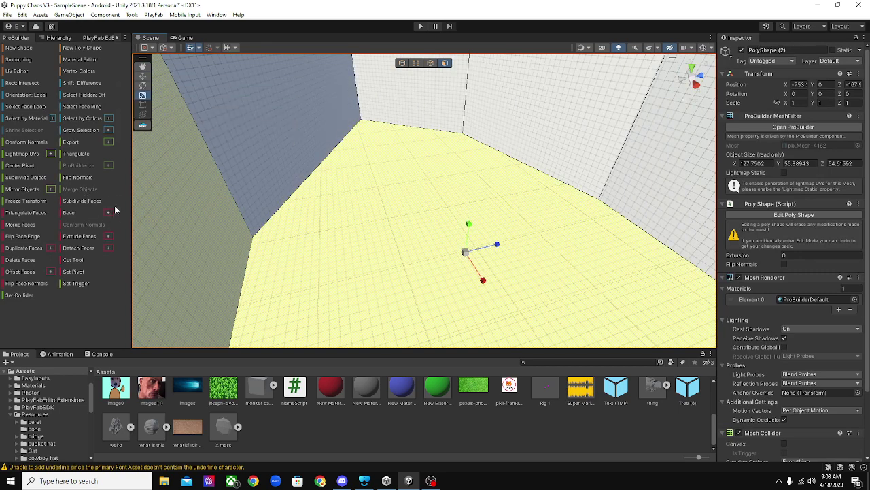
right_drag(397, 236, 410, 260)
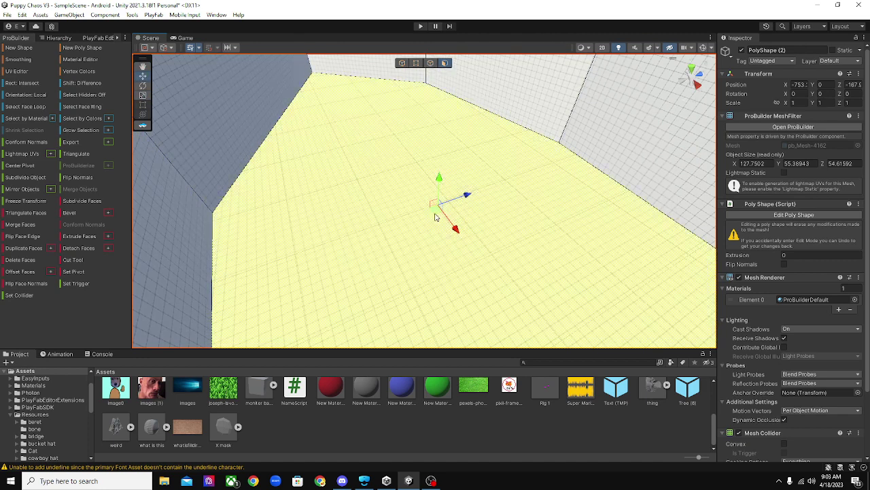
- Try subdividing the floor face several times into a dense mesh, and undo all of the subdivisions
click(338, 242)
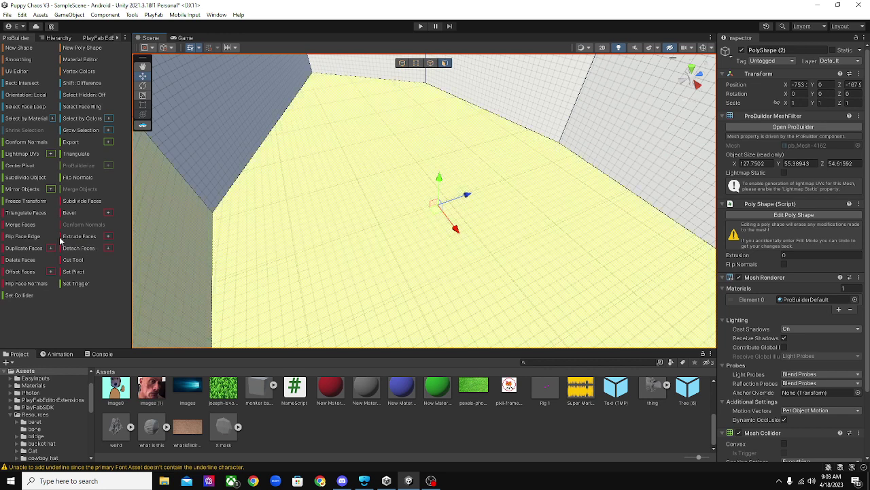
click(83, 204)
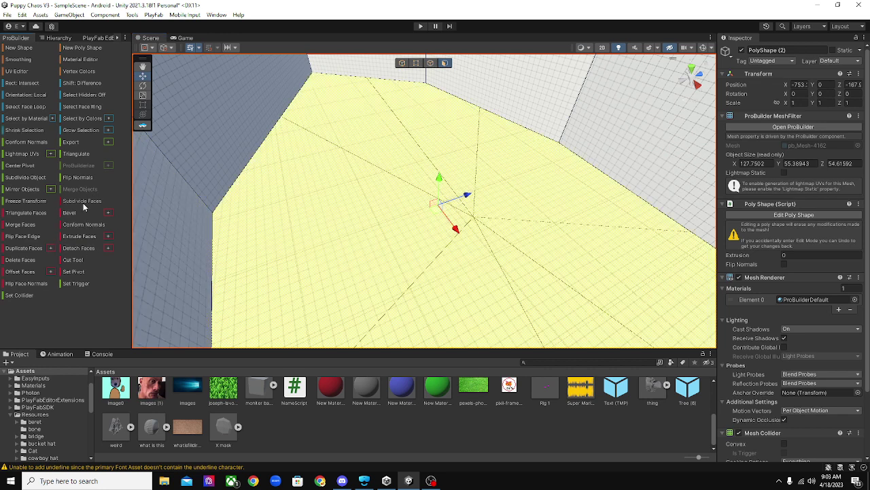
click(80, 200)
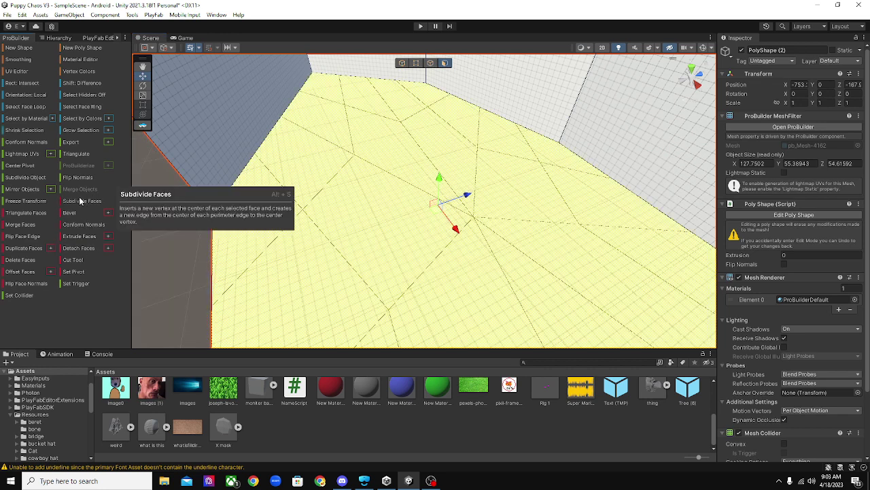
click(81, 201)
click(81, 201)
right_drag(411, 202, 414, 86)
key(ctrl+z)
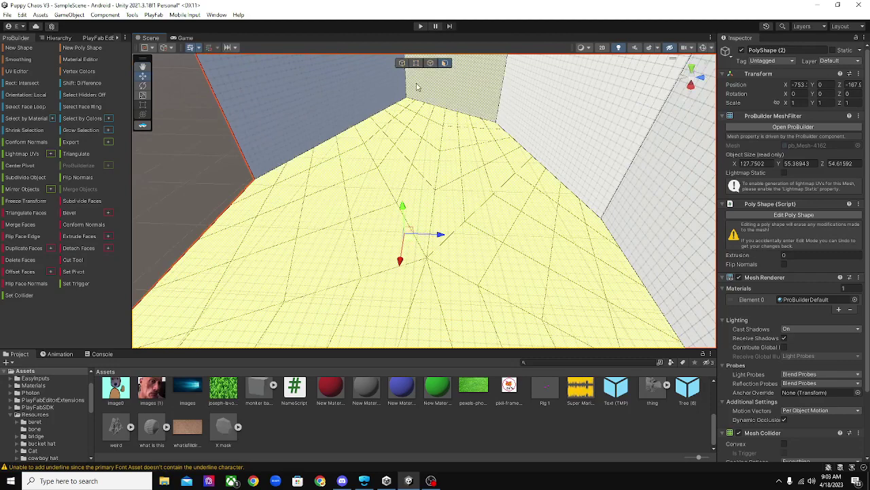
click(423, 157)
right_drag(423, 158, 146, 73)
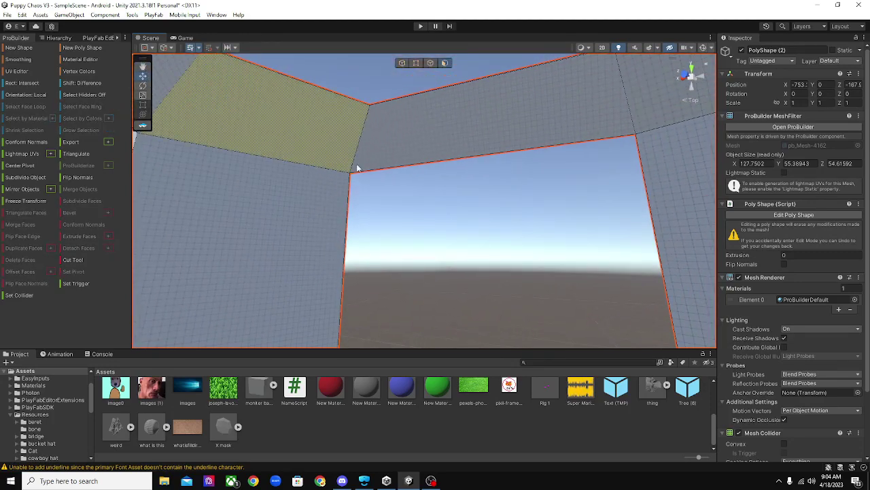
key(ctrl+z)
key(ctrl+z)
right_drag(427, 186, 499, 258)
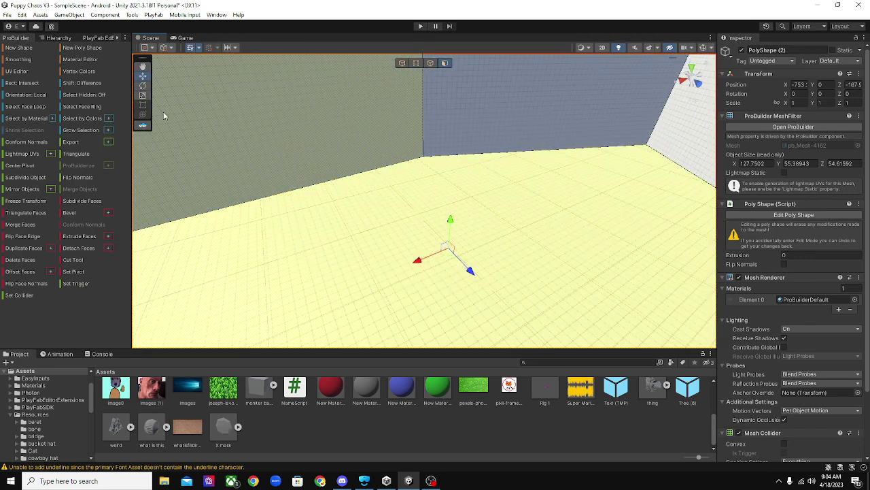
- Subdivide the floor face twice with Subdivide Faces
click(89, 201)
click(89, 202)
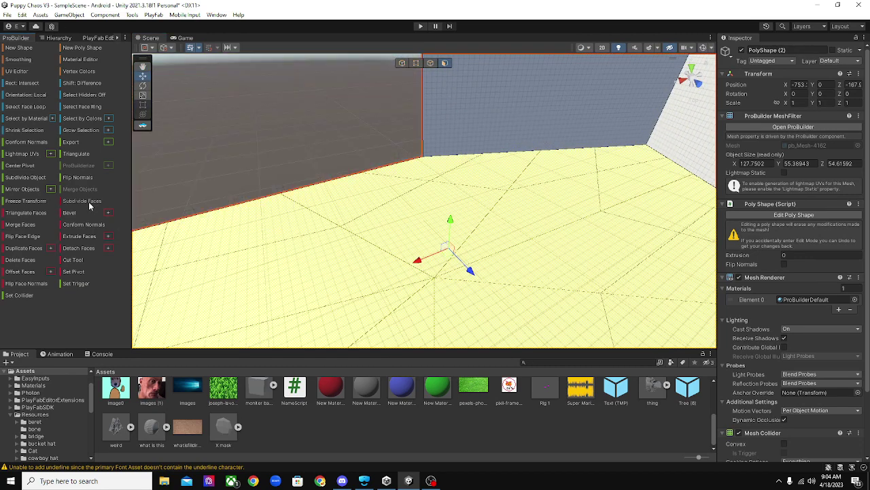
right_drag(381, 184, 374, 150)
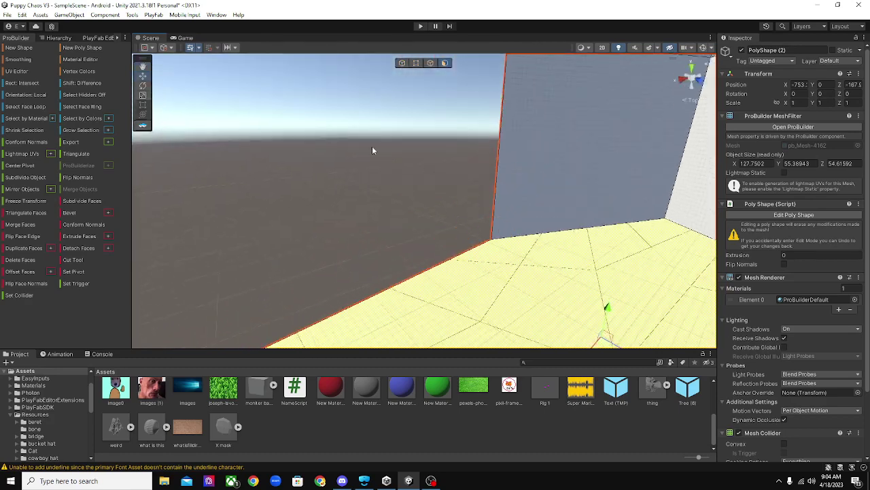
- Fill the missing wall section by extruding the open lower edge of the upper tier down to the floor, and deselect it
right_drag(439, 141, 431, 68)
click(430, 66)
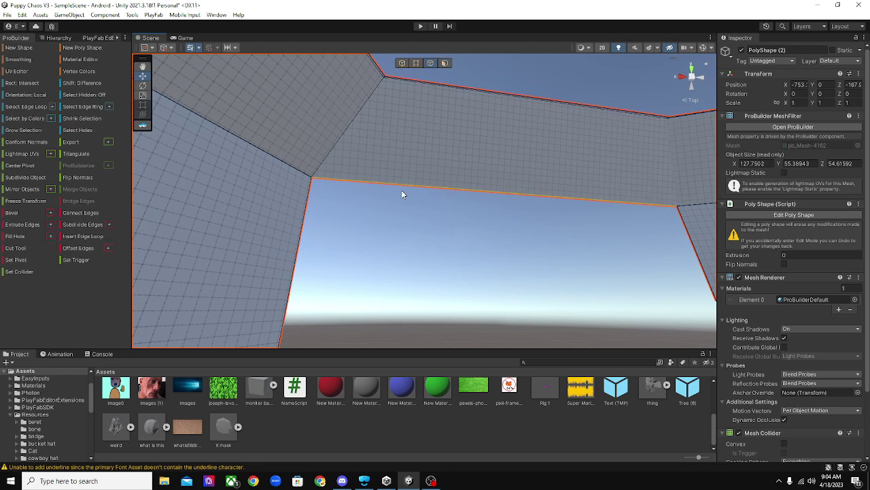
click(401, 189)
right_drag(402, 192, 458, 188)
right_drag(451, 136, 453, 226)
drag(446, 108, 449, 219)
right_drag(448, 218, 500, 217)
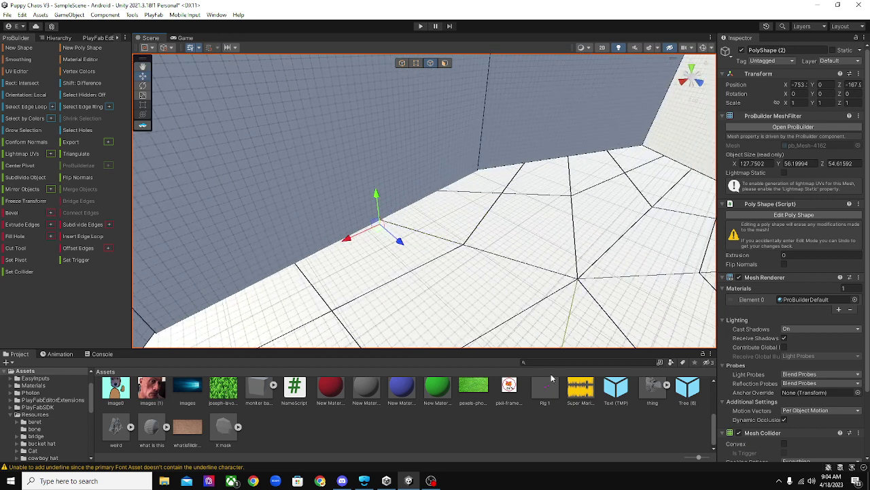
click(549, 426)
- Raise one subdivided floor face near the far end wall slightly to form a small bump
right_drag(408, 214, 478, 204)
right_drag(443, 90, 445, 68)
click(445, 64)
right_drag(449, 172, 443, 301)
click(435, 293)
right_drag(437, 229, 460, 228)
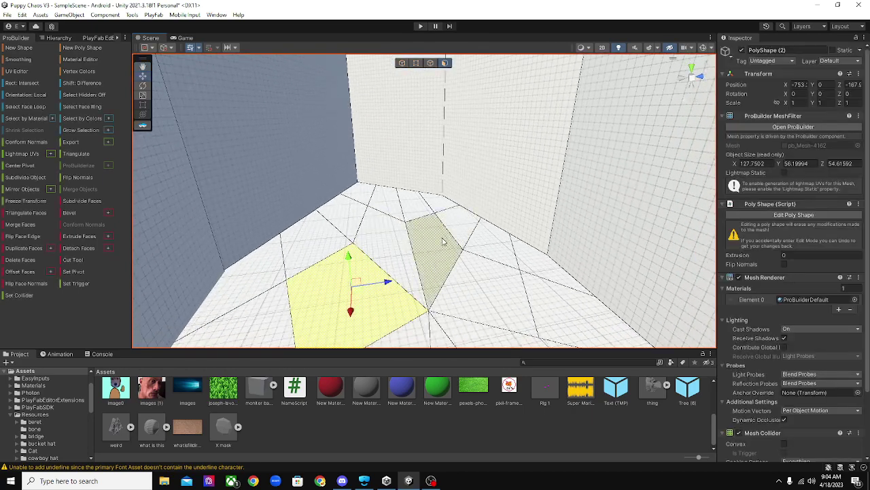
click(443, 241)
drag(435, 216, 434, 203)
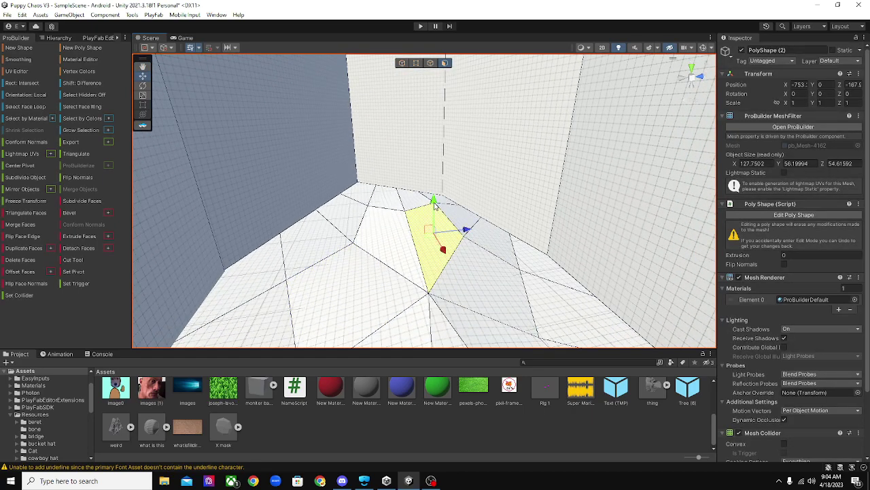
- Lower the corner floor face beside the dark side wall a little, and lower the raised bump face slightly
right_drag(435, 204, 366, 217)
click(366, 217)
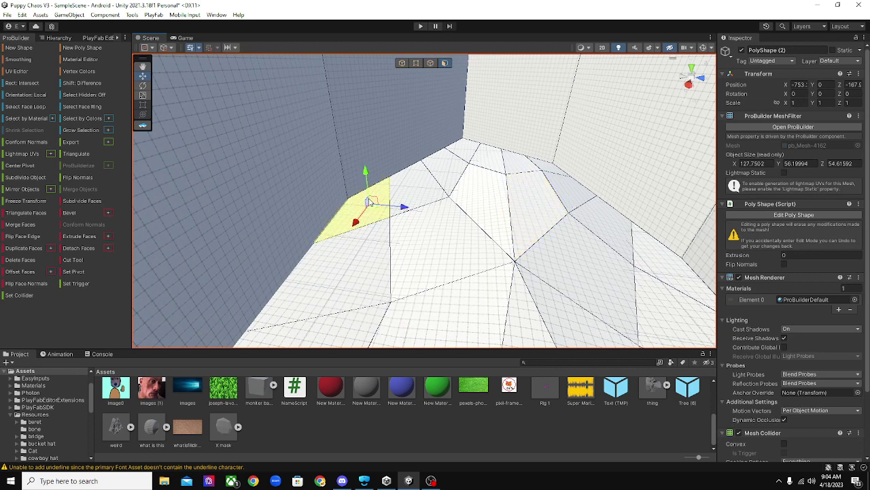
drag(368, 191, 368, 199)
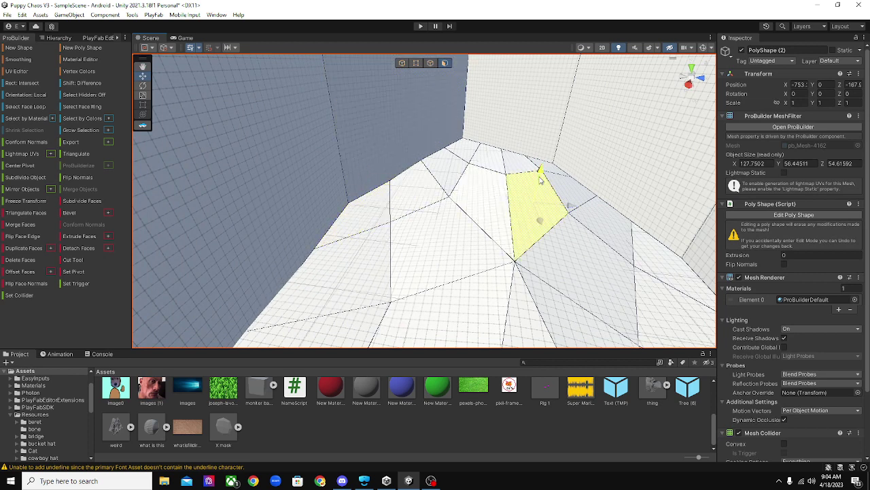
drag(540, 180, 540, 183)
- Raise another inner floor face and a floor face at the base of the dark wall slightly
right_drag(530, 187, 516, 204)
key(w)
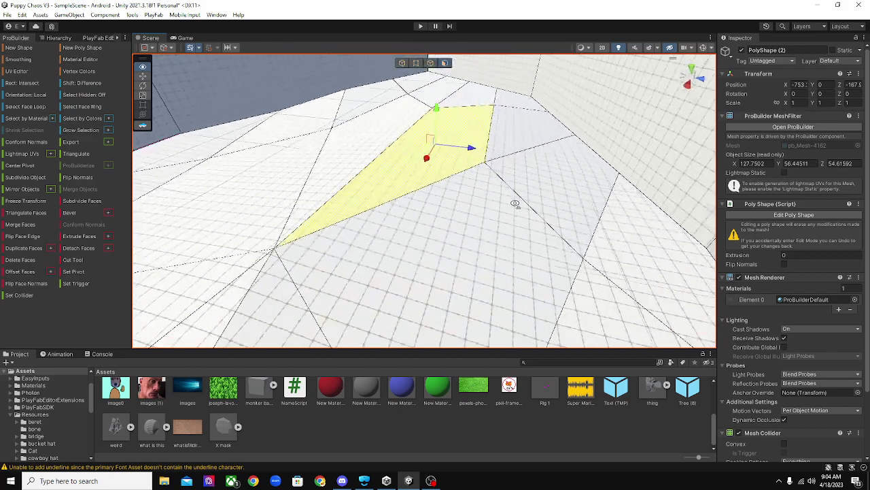
alt+drag(515, 204, 291, 141)
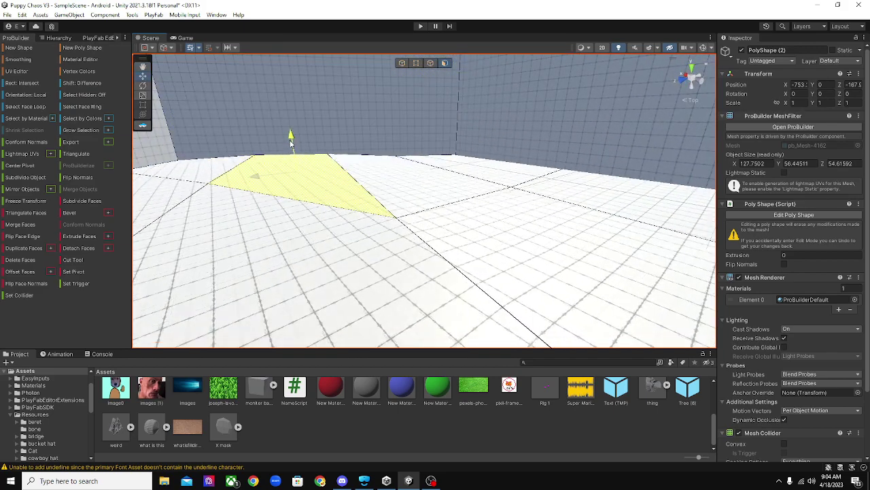
click(470, 167)
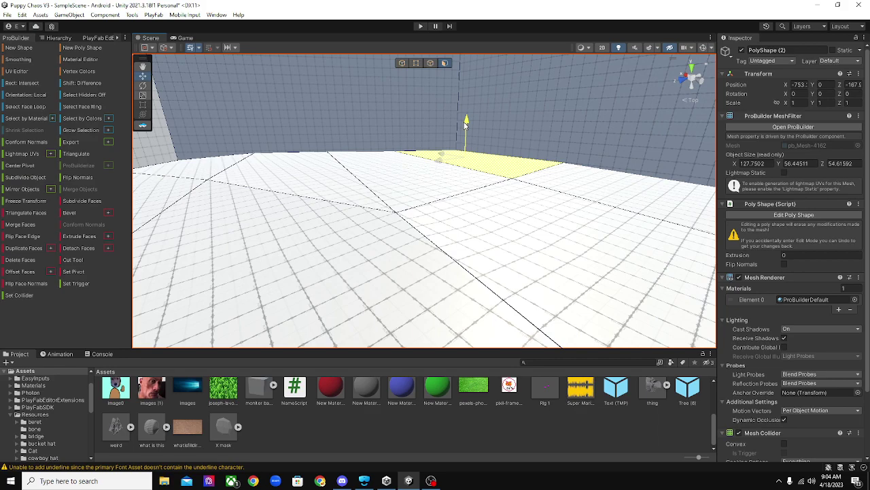
drag(465, 125, 465, 124)
- Lower a large floor face to form a shallow dip in the ground
right_drag(469, 141, 526, 163)
click(544, 221)
right_drag(625, 219, 695, 222)
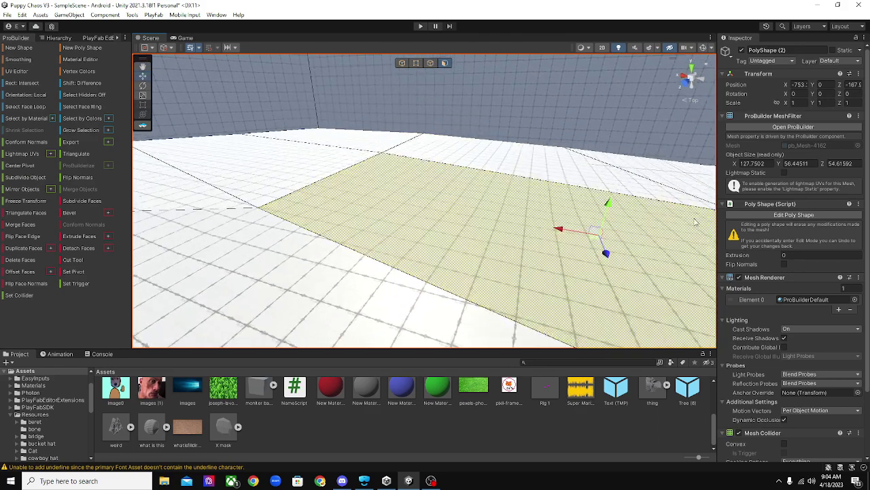
drag(607, 204, 583, 247)
right_drag(583, 247, 843, 183)
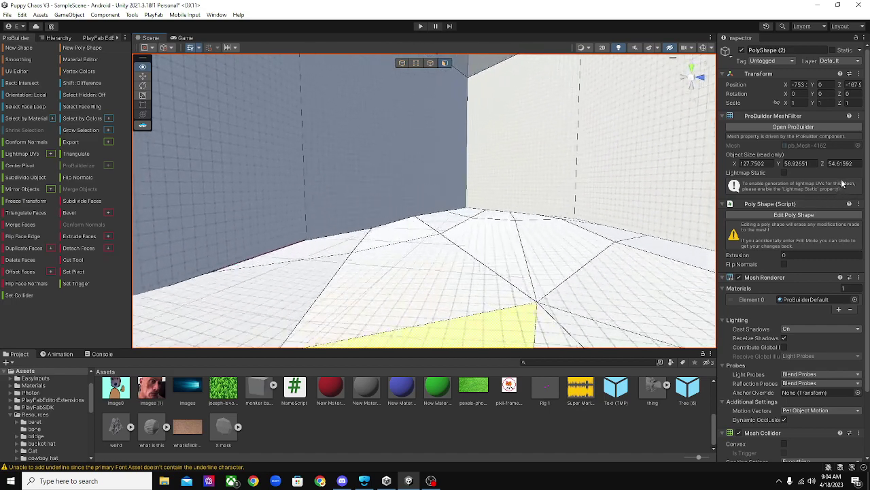
- Subdivide the large dark wall into a fine grid and shift several of its individual faces to make the wall uneven
alt+drag(842, 183, 289, 161)
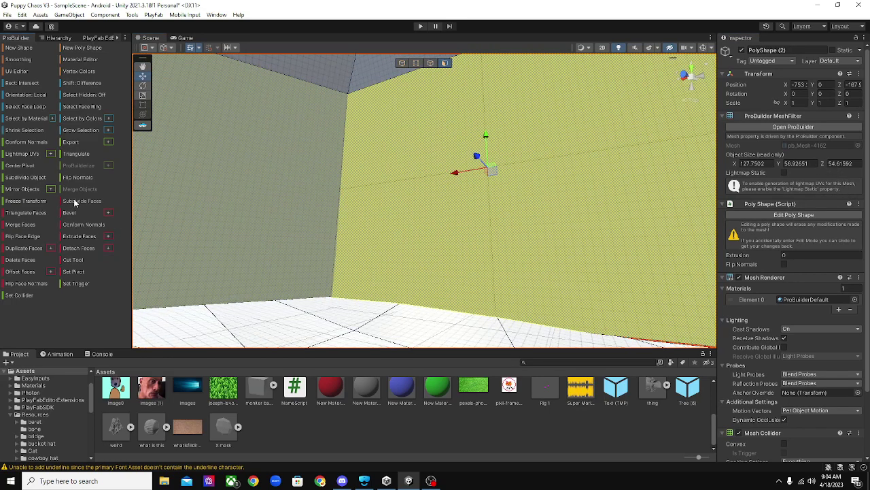
click(514, 303)
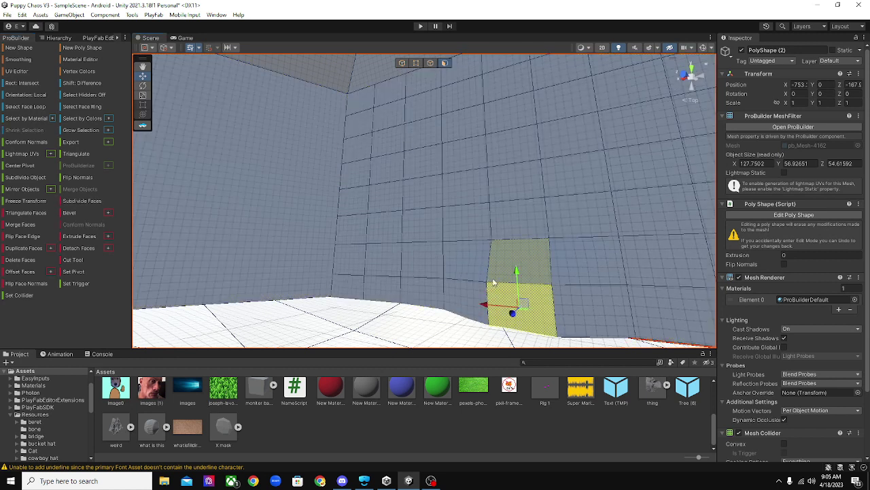
click(465, 279)
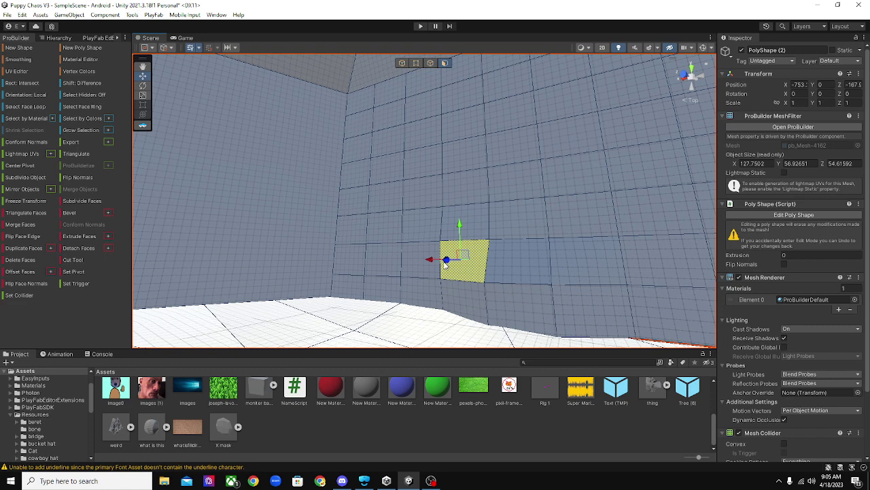
click(525, 158)
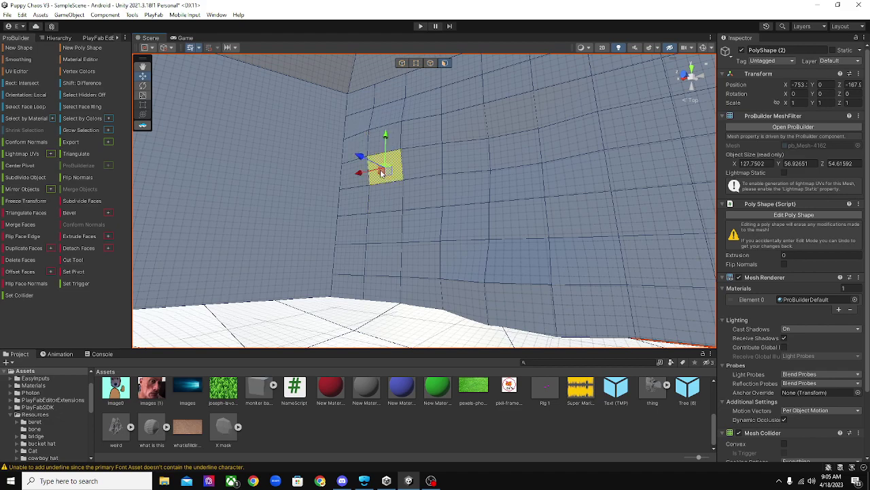
right_drag(371, 162, 569, 156)
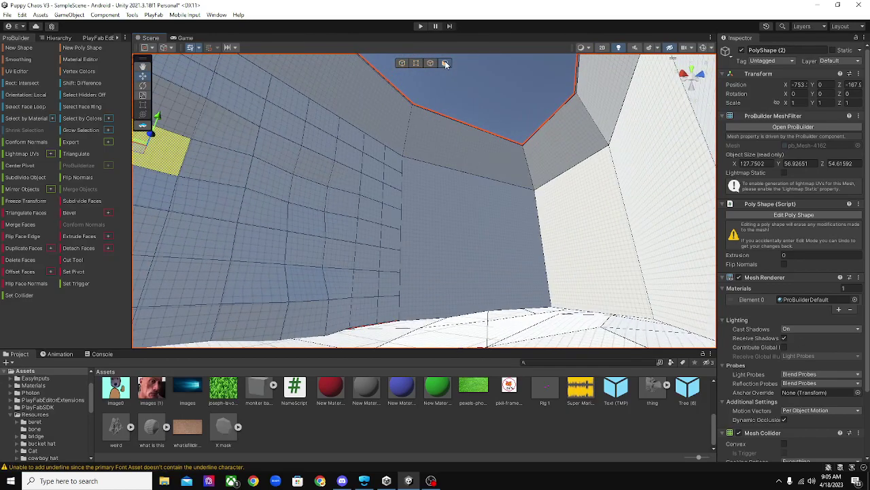
- Select the first group of floor faces, from the base of the uneven dark wall into the open ground
right_drag(468, 288, 481, 279)
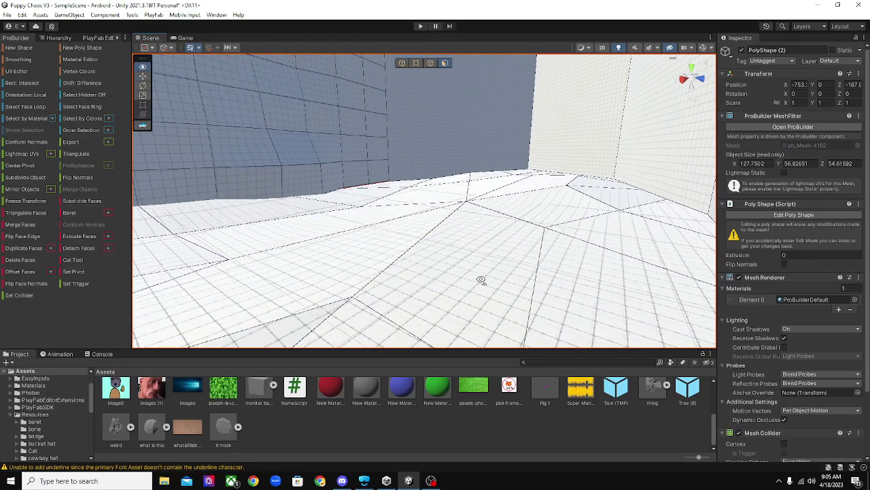
right_drag(476, 208, 336, 235)
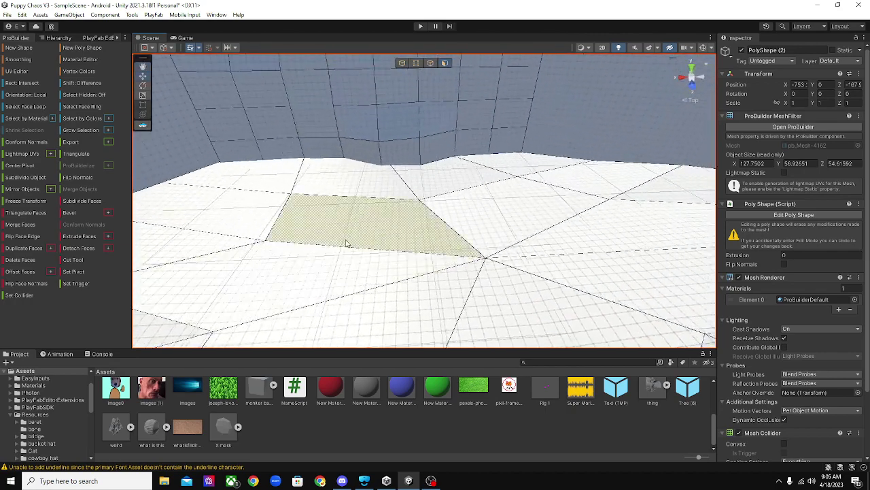
click(334, 253)
shift+click(355, 229)
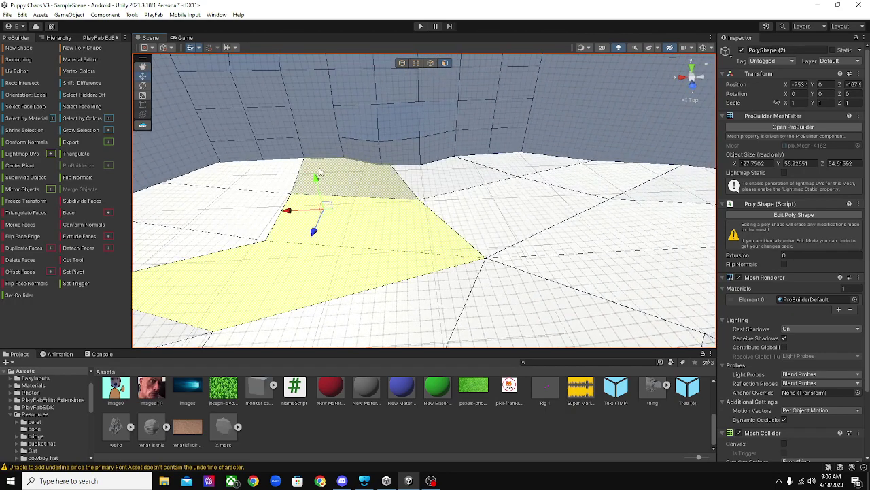
shift+click(320, 172)
shift+click(251, 178)
shift+click(225, 220)
shift+click(214, 243)
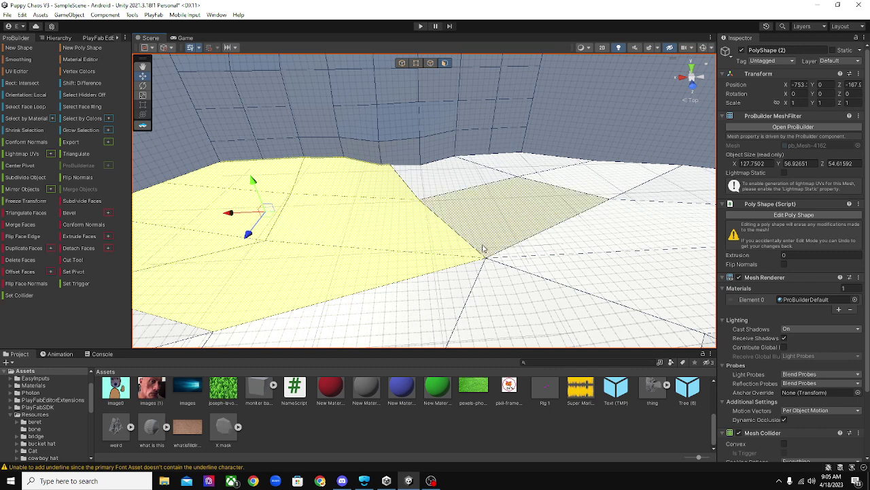
- Add the floor faces along the rest of the uneven wall and across the middle of the ground to the selection
shift+click(465, 174)
shift+click(522, 164)
shift+click(563, 172)
shift+click(642, 198)
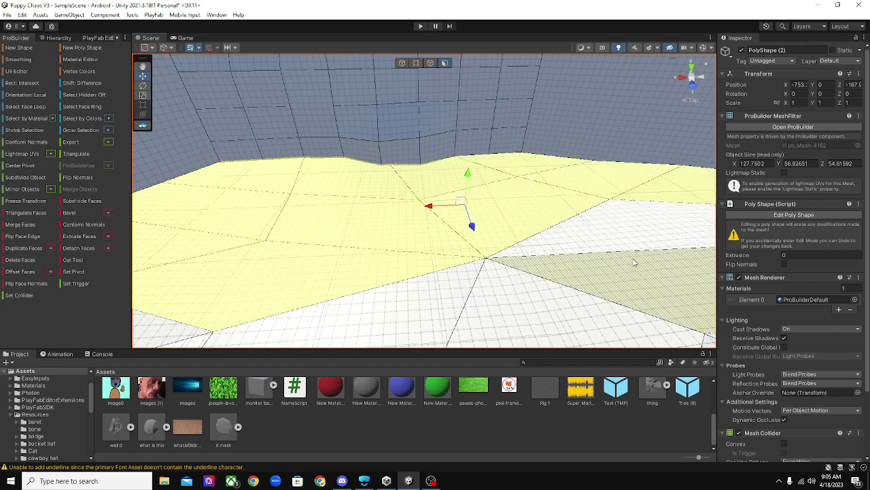
shift+click(634, 262)
shift+click(607, 232)
shift+click(533, 299)
shift+click(430, 318)
- Add the remaining floor faces beside the smooth walls and in their corners to the selection
right_drag(429, 318, 342, 257)
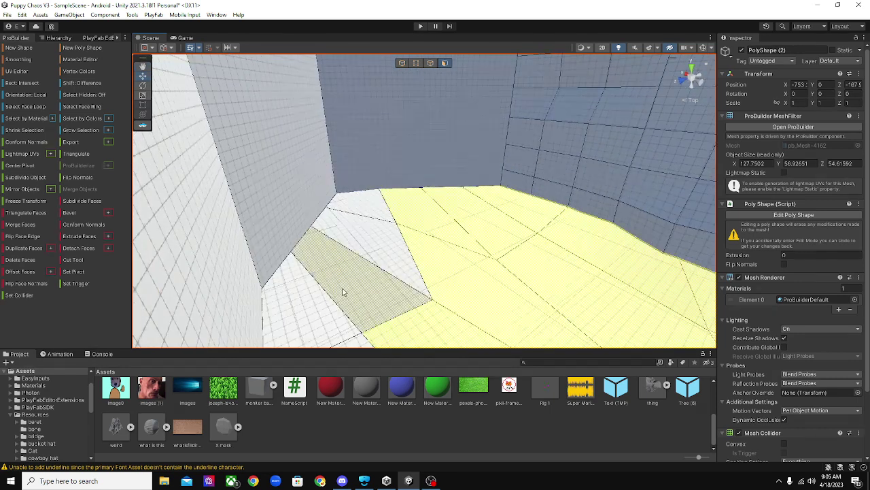
shift+click(358, 251)
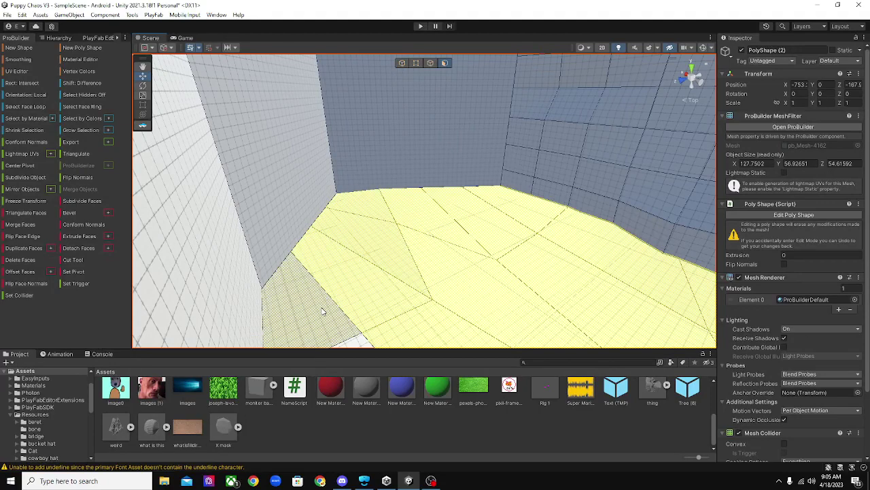
right_drag(323, 311, 697, 289)
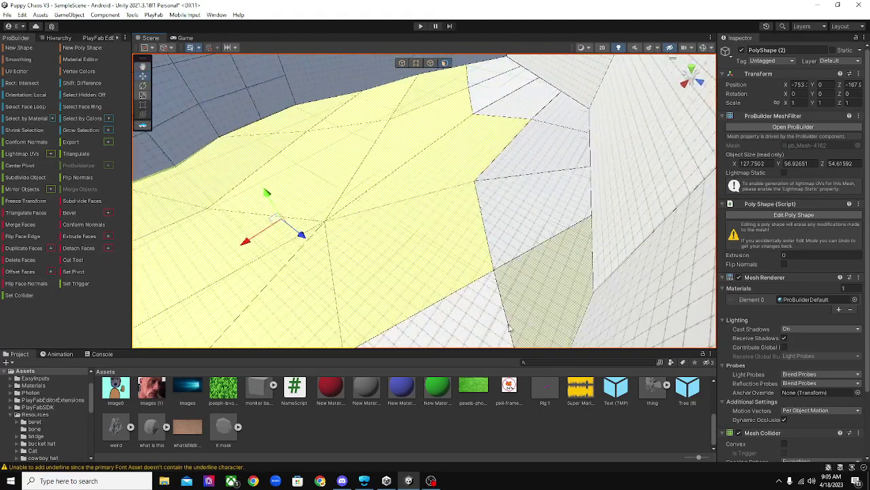
shift+click(492, 325)
shift+click(519, 287)
shift+click(513, 235)
shift+click(533, 161)
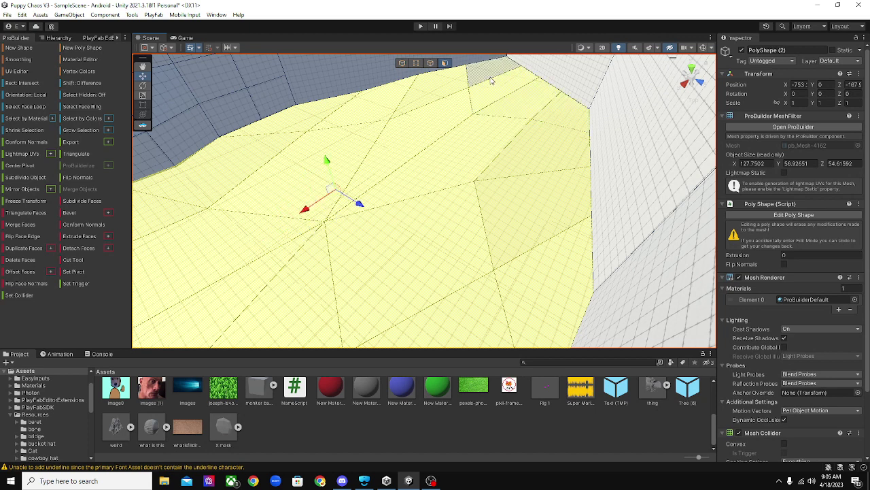
- Try to apply the green grass texture image from the Assets folder to the selected floor faces
scroll(162, 411, up, 2)
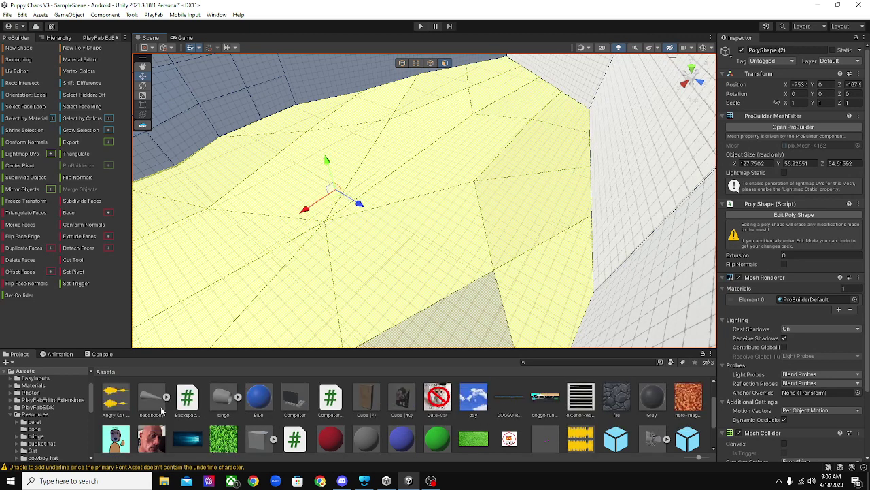
scroll(250, 419, up, 3)
scroll(279, 408, down, 4)
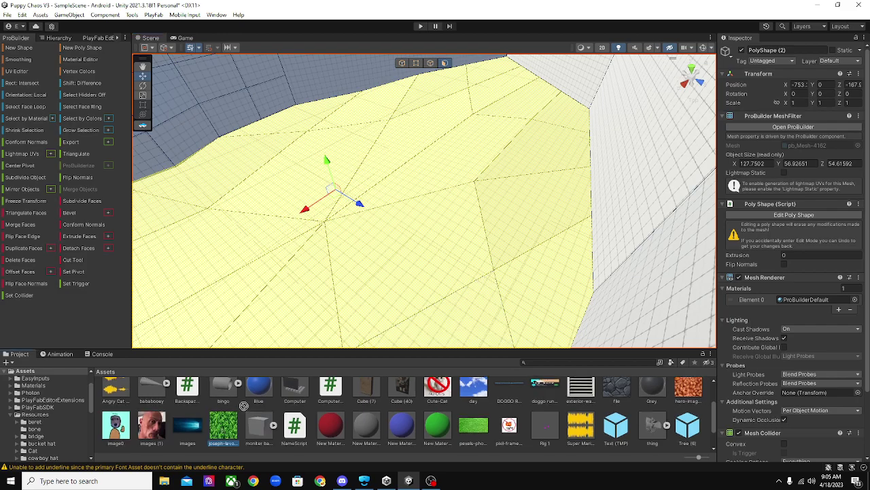
drag(224, 425, 351, 242)
right_drag(350, 242, 603, 155)
key(ctrl+z)
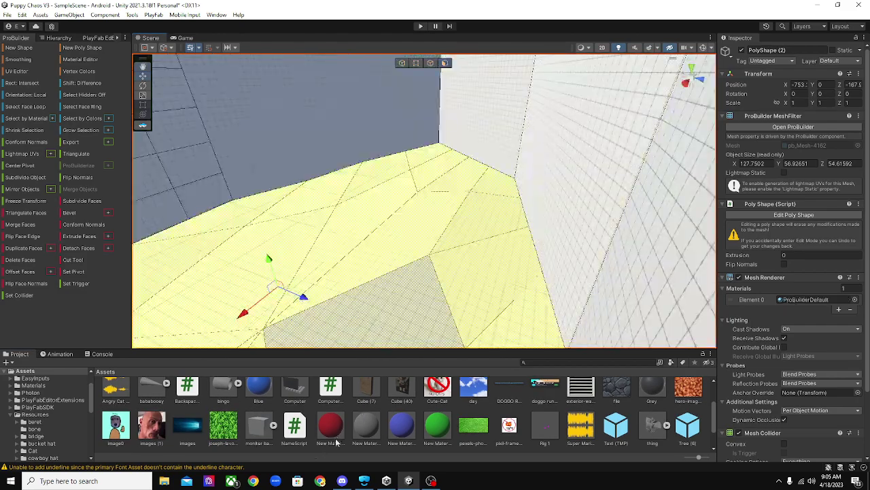
- Apply the grass-blade texture material from the Materials folder to the selected floor faces and clear the selection
scroll(224, 435, up, 1)
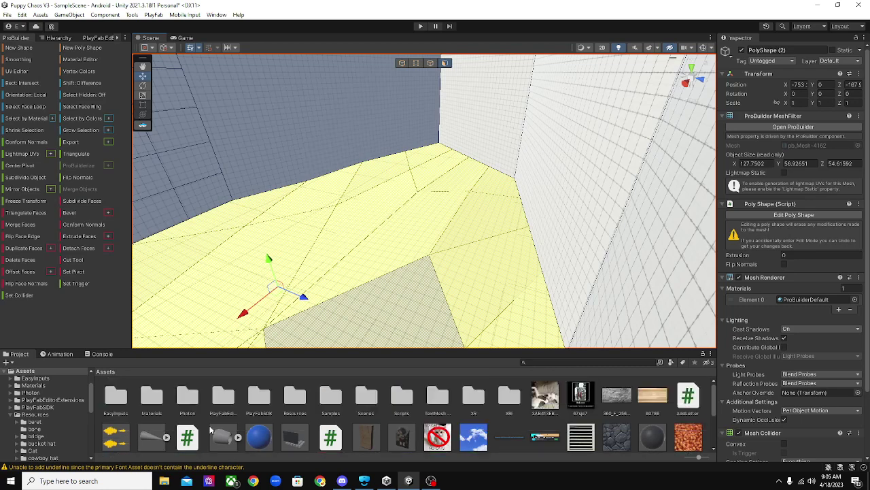
click(34, 385)
scroll(406, 421, down, 1)
right_drag(416, 231, 384, 264)
drag(233, 410, 319, 293)
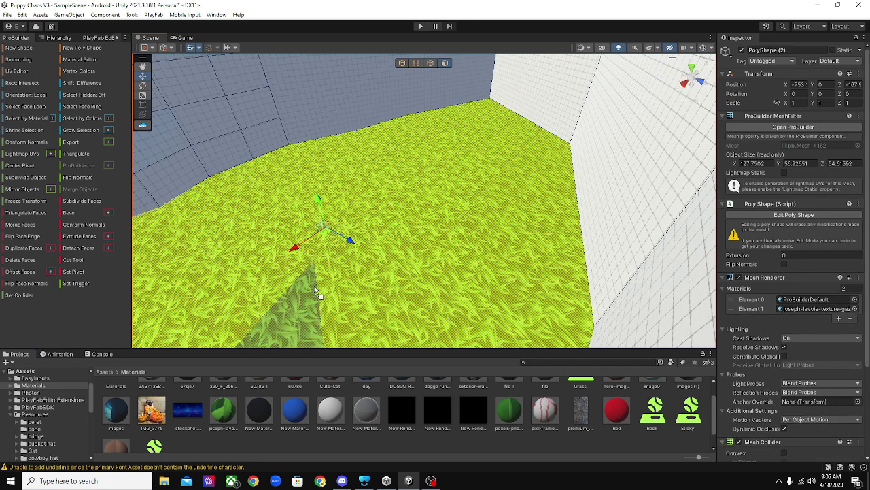
click(410, 448)
right_drag(460, 242, 359, 188)
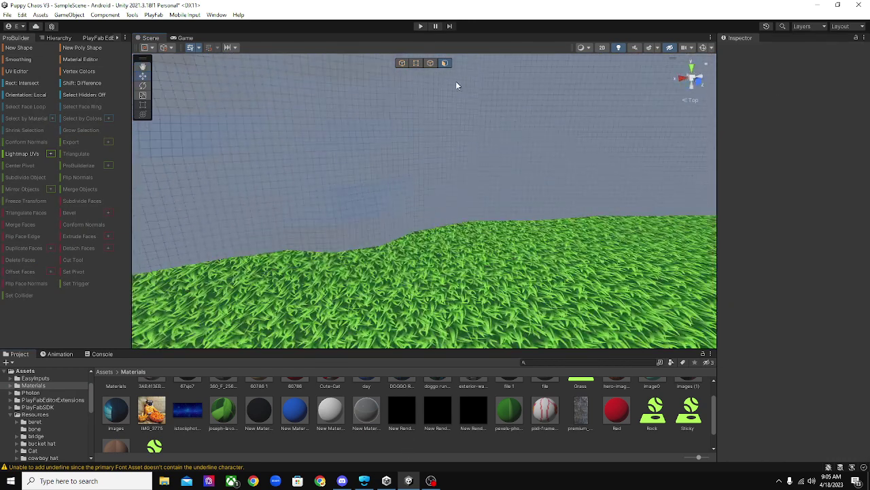
- Select the large and subdivided faces of the uneven dark wall on the poly shape
click(481, 129)
right_drag(470, 161, 395, 56)
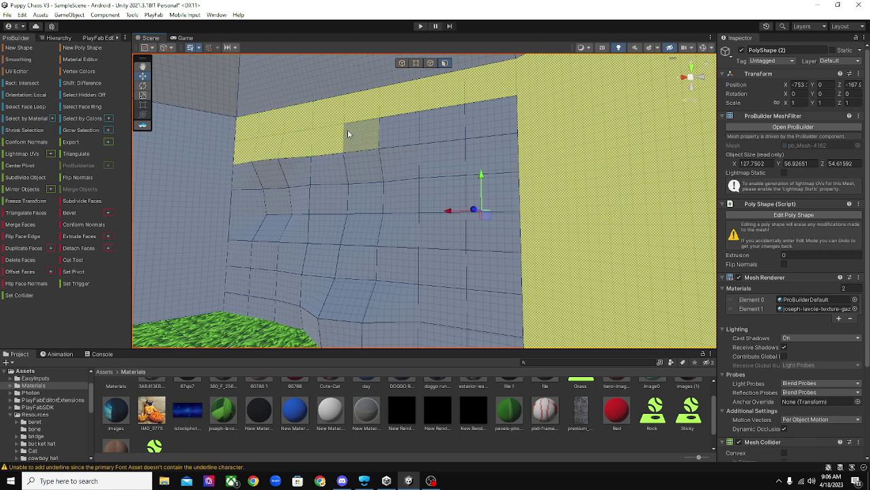
shift+click(478, 124)
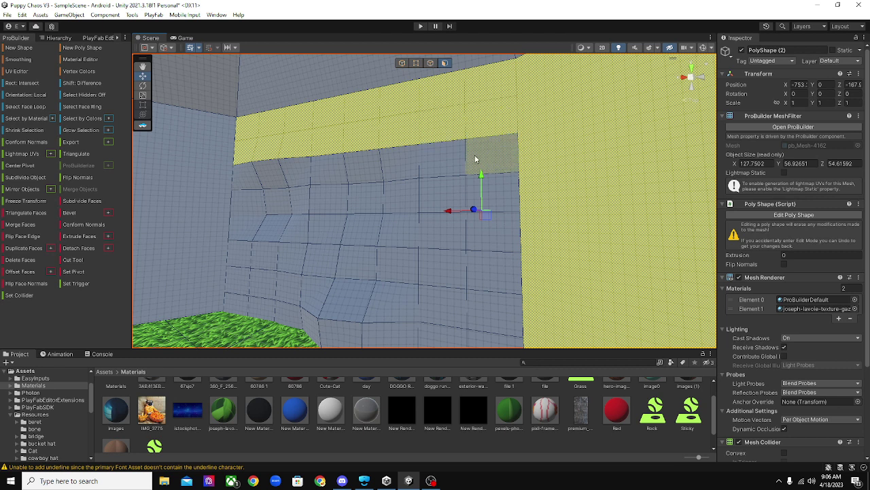
shift+click(474, 157)
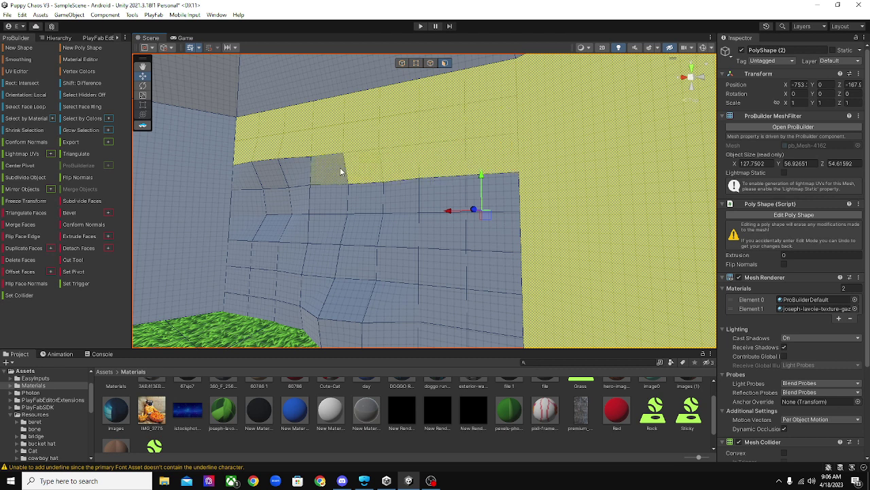
shift+click(274, 179)
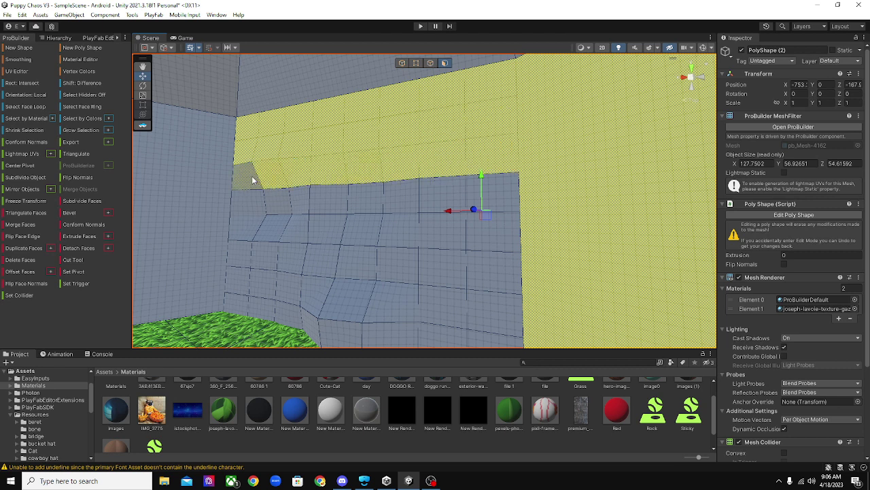
shift+click(253, 179)
shift+click(251, 200)
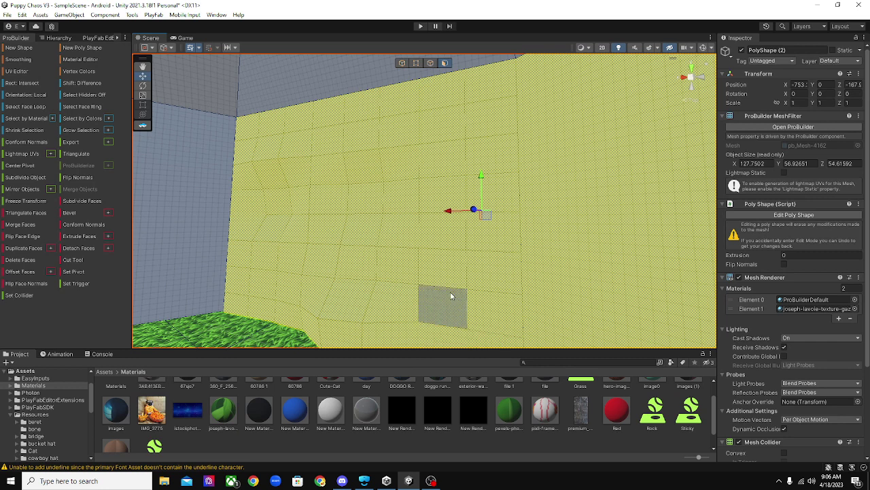
- Add the remaining smooth wall faces and the slanted upper faces around the opening to the selection
right_drag(450, 291, 302, 136)
shift+click(302, 136)
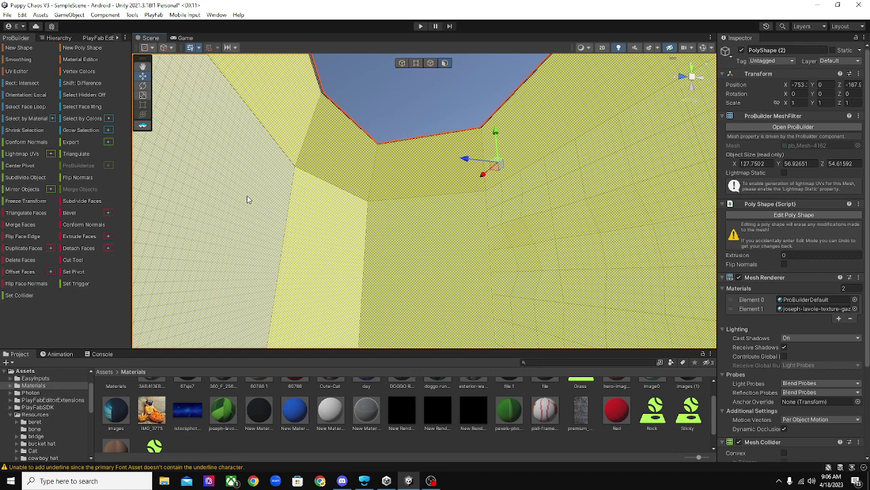
shift+click(247, 200)
right_drag(245, 200, 515, 214)
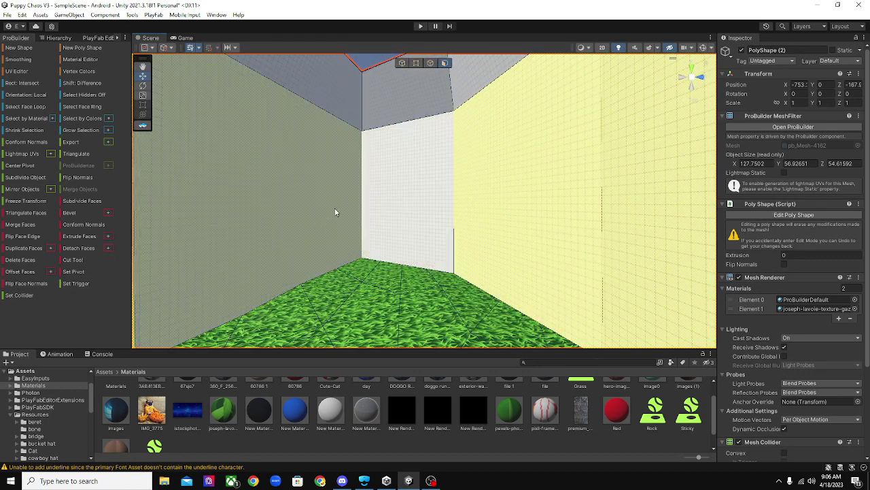
click(330, 210)
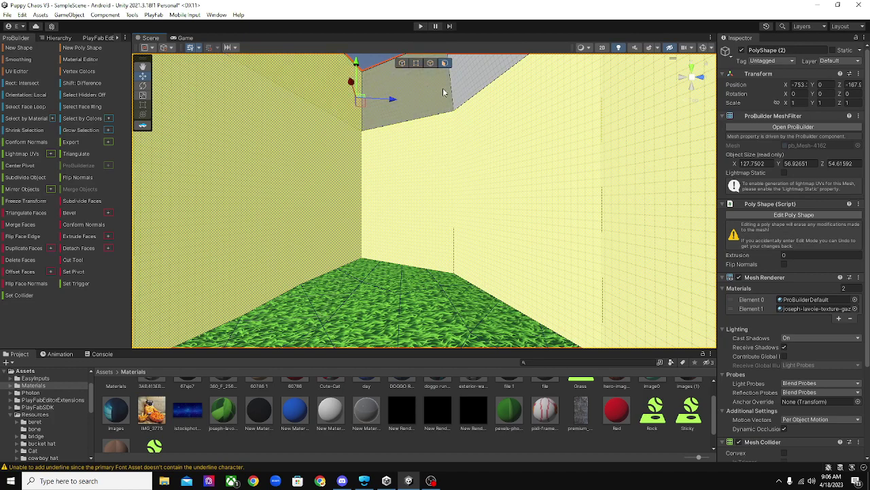
right_drag(482, 86, 469, 253)
- Apply the stone material named file to the selected wall faces and clear the selection
scroll(333, 423, up, 2)
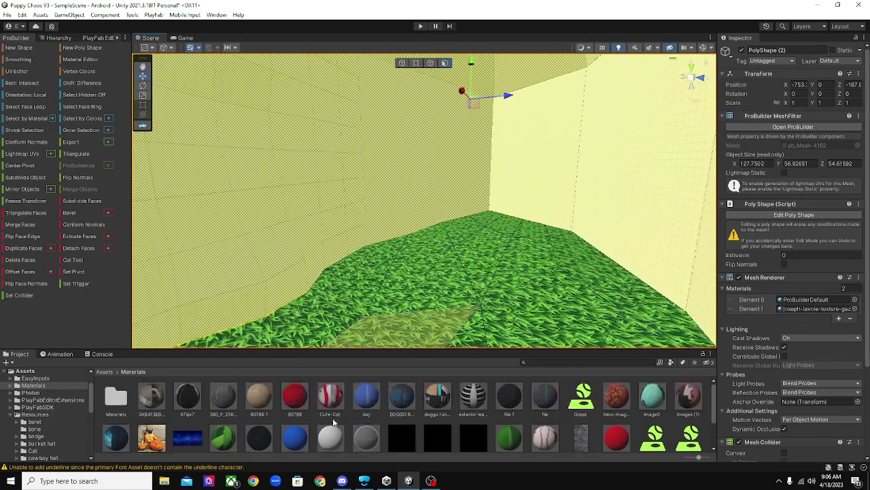
drag(539, 393, 452, 287)
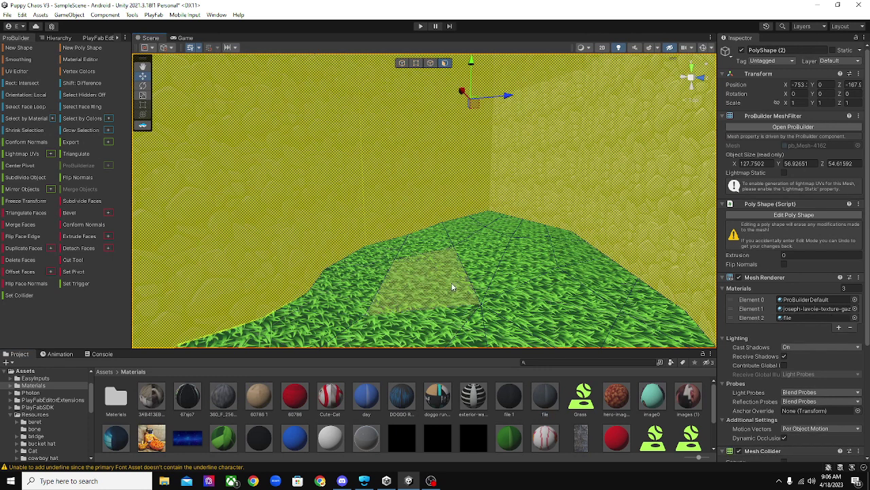
scroll(474, 442, down, 3)
click(474, 419)
right_drag(475, 245, 483, 216)
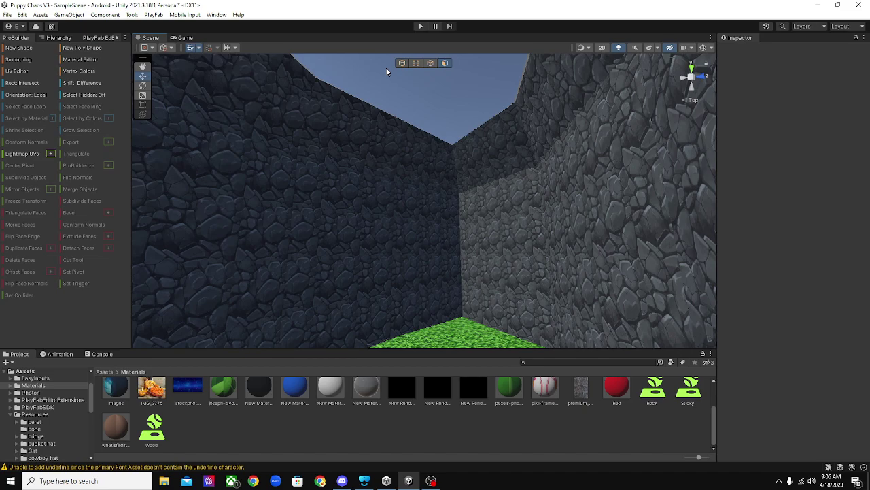
- Reselect the poly shape in face mode and select the grass floor faces around one corner along the lighter stone wall
click(483, 228)
right_drag(483, 228, 204, 150)
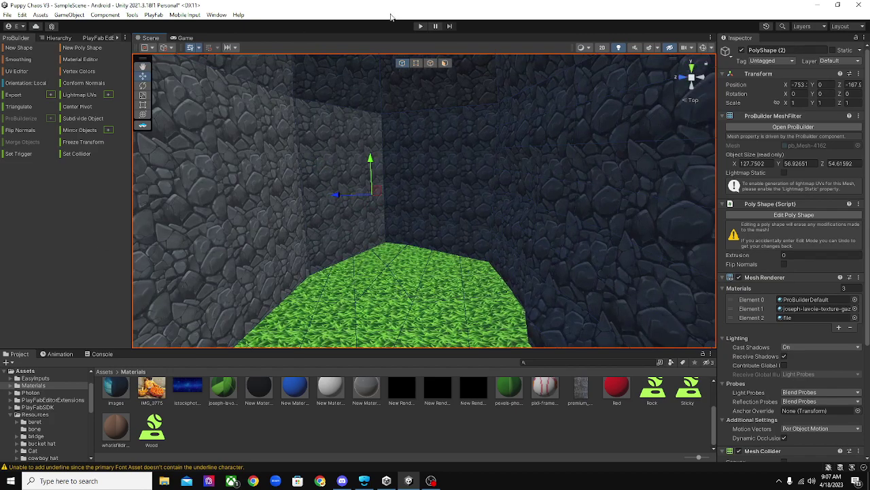
click(445, 64)
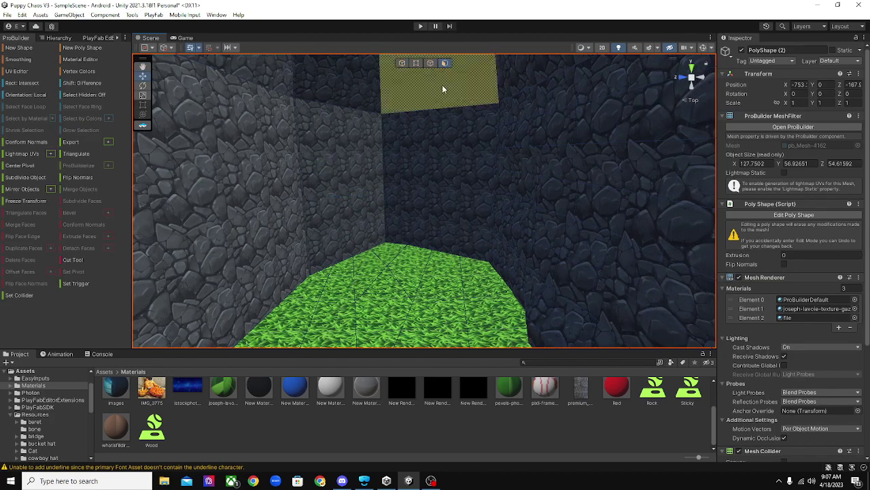
mouse_move(431, 170)
right_down()
mouse_move(413, 189)
mouse_move(416, 225)
mouse_move(430, 155)
right_up()
key(w)
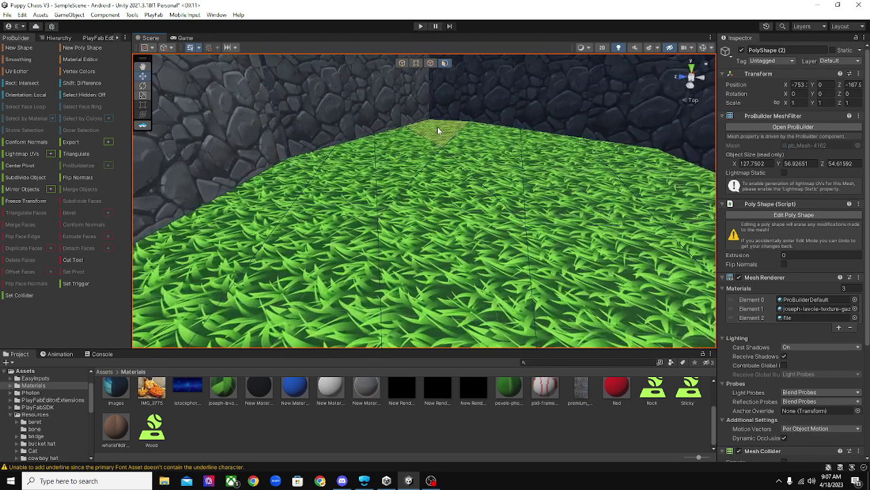
click(437, 126)
shift+click(412, 157)
shift+click(332, 189)
shift+click(286, 221)
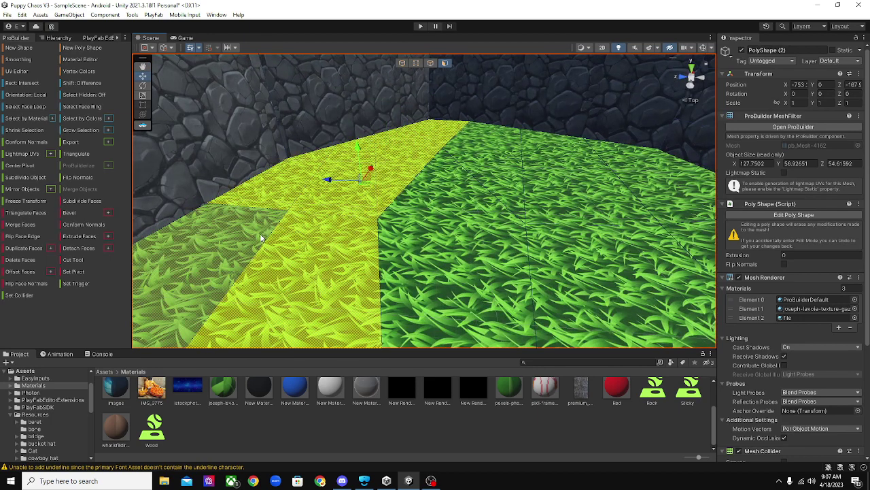
shift+click(412, 205)
- Add the grass floor faces in the corner beneath the dark stone walls to the selection
right_drag(565, 262, 767, 252)
key(s)
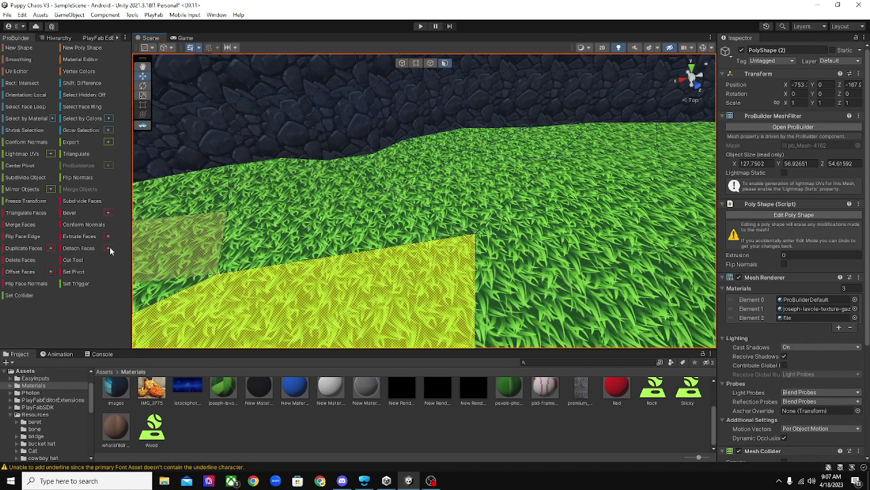
right_drag(381, 196, 222, 194)
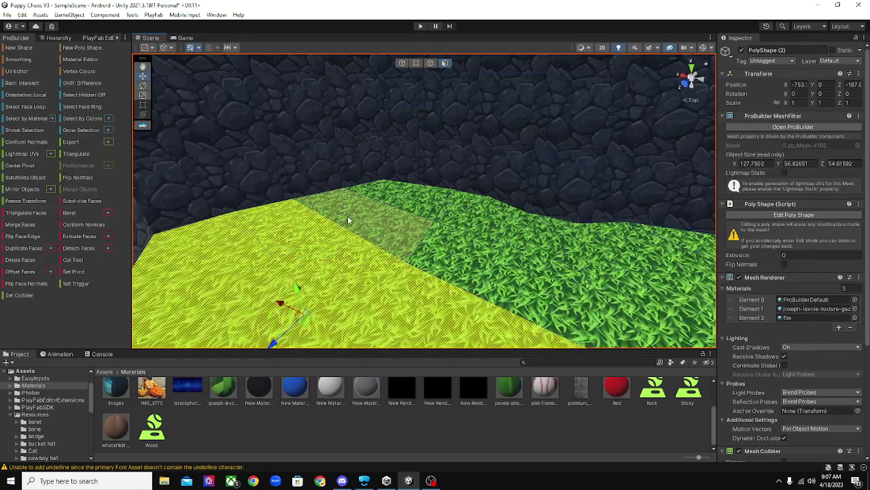
shift+click(348, 215)
shift+click(395, 197)
shift+click(463, 207)
shift+click(457, 250)
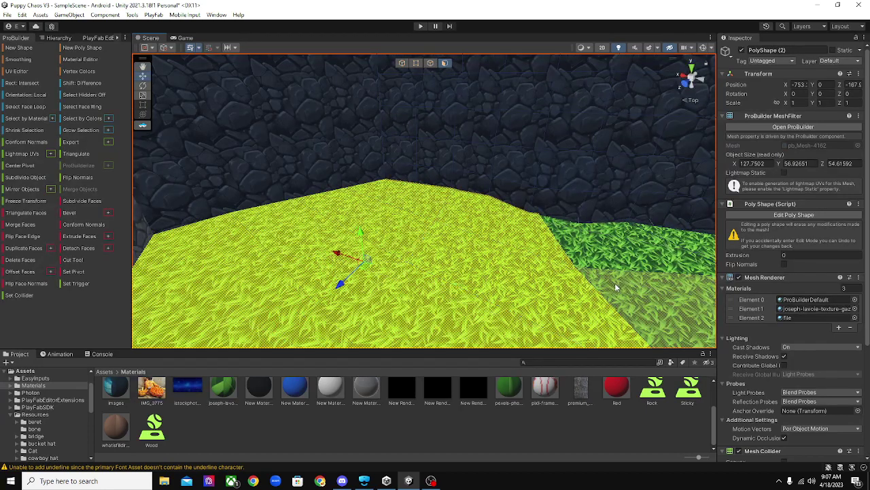
- Add the grass floor faces along the dark stone wall and across the middle of the ground to the selection
shift+click(616, 285)
right_drag(616, 285, 532, 252)
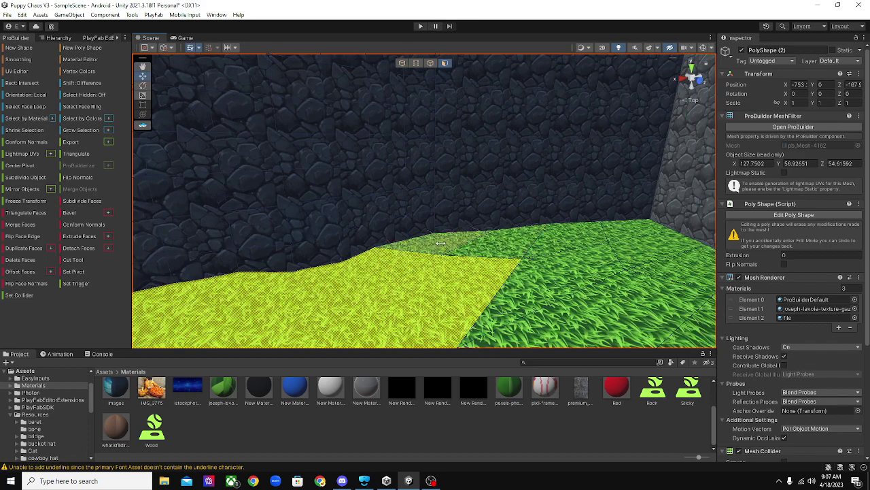
shift+click(515, 234)
shift+click(570, 238)
shift+click(641, 240)
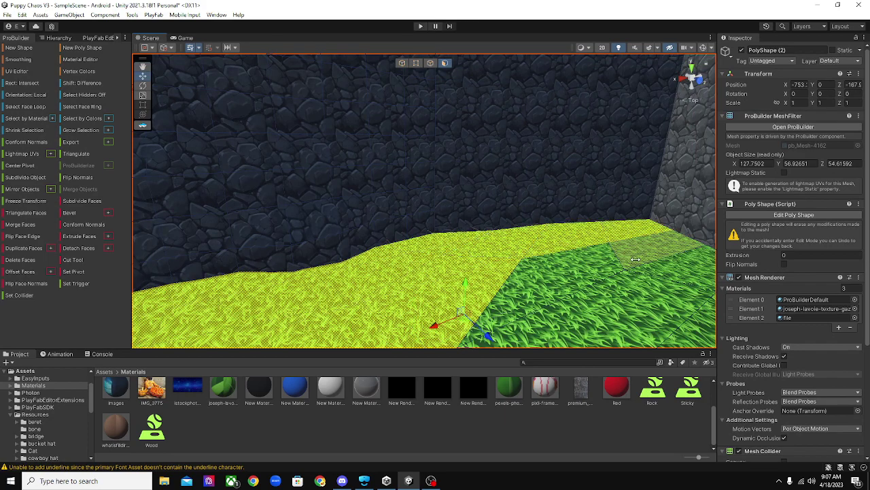
shift+click(574, 275)
shift+click(591, 323)
right_drag(586, 281, 435, 233)
shift+click(435, 233)
- Add the remaining grass floor faces along the lighter stone wall so the whole ground is selected
click(59, 38)
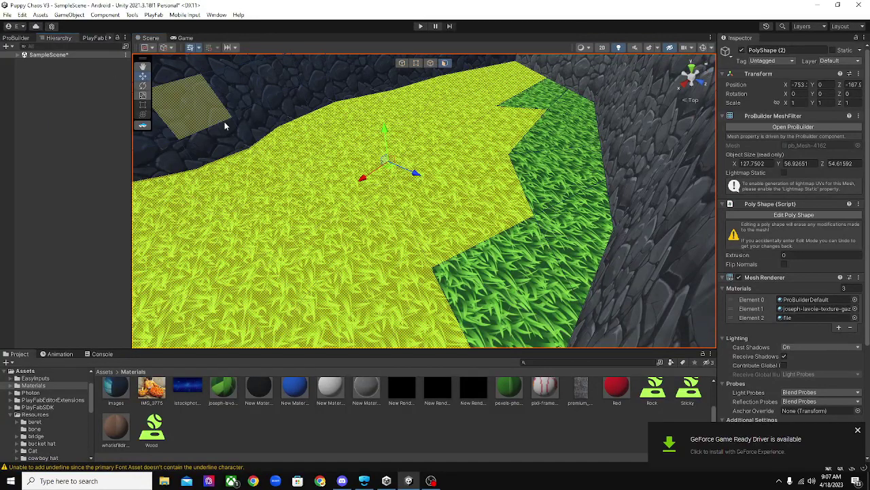
click(21, 54)
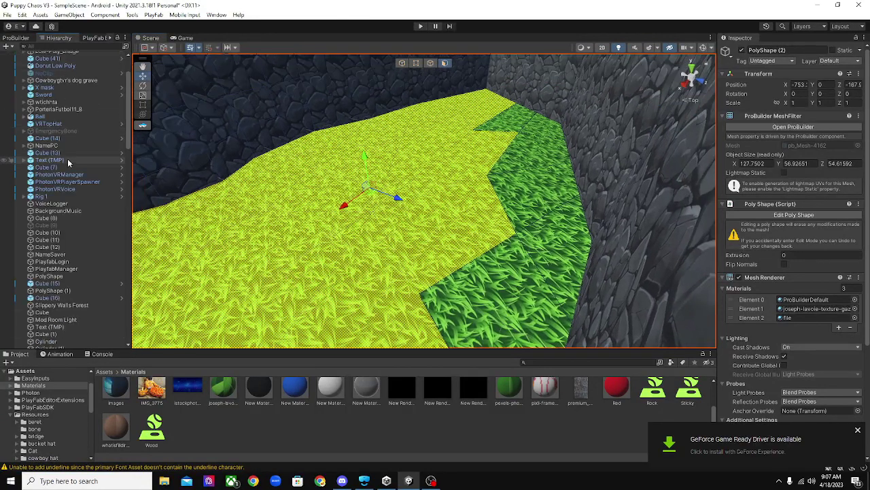
scroll(64, 204, down, 10)
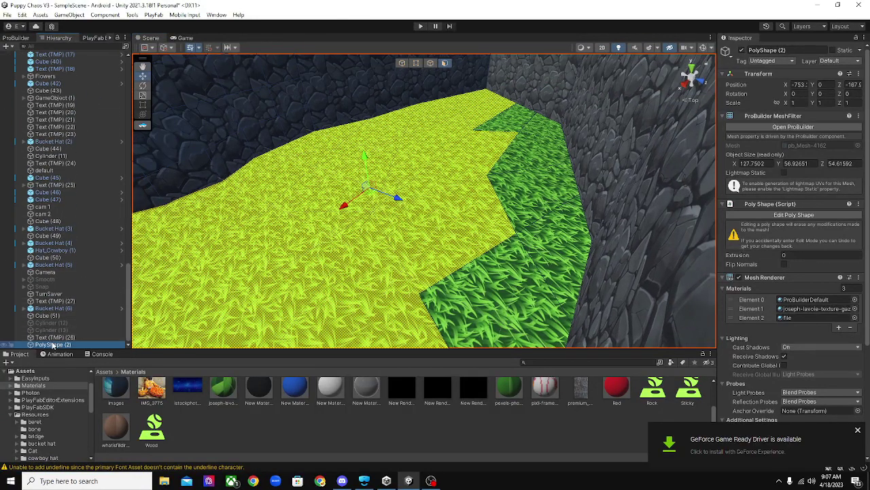
shift+click(487, 284)
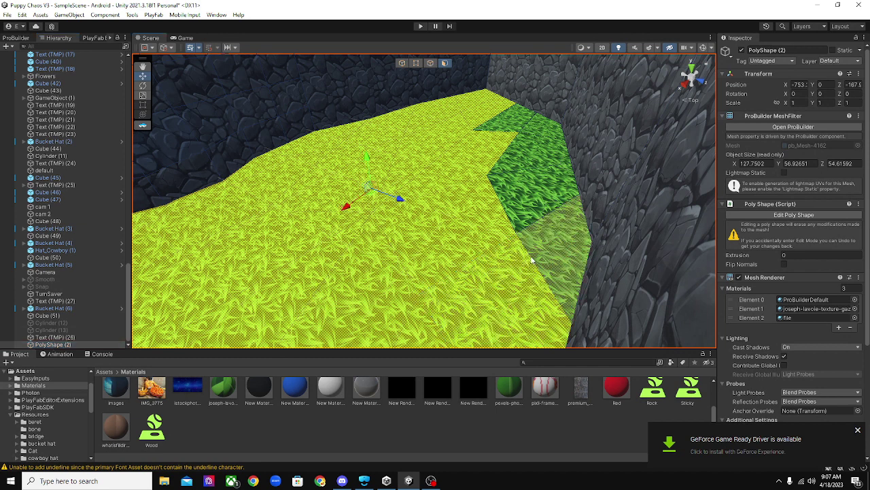
shift+click(533, 257)
shift+click(539, 186)
shift+click(538, 155)
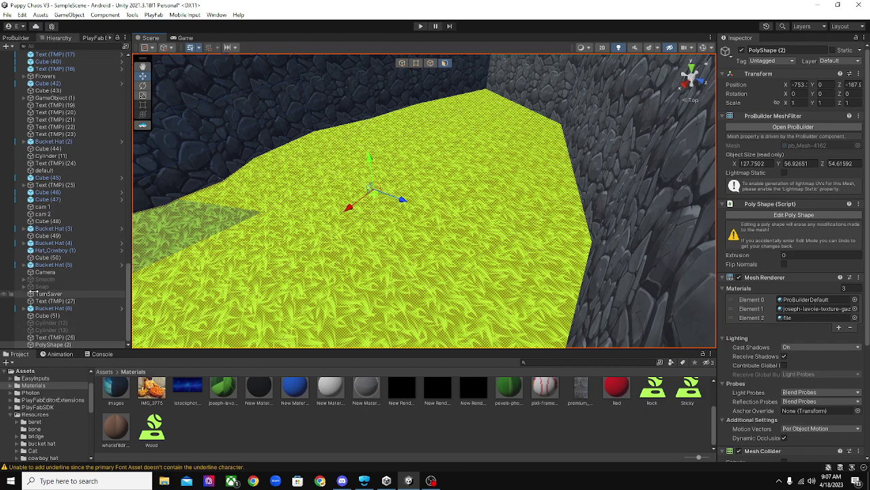
right_drag(408, 211, 255, 213)
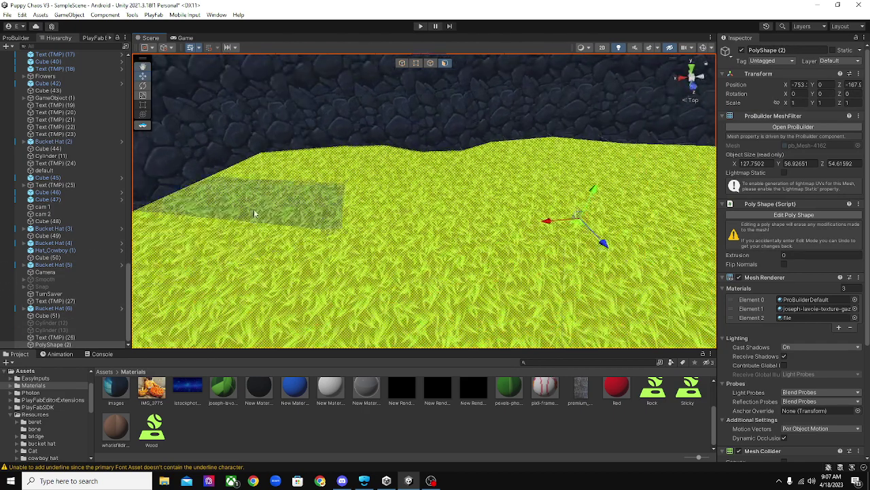
- Detach the selected grass floor faces into a separate object and close the floating ProBuilder window
drag(27, 41, 296, 172)
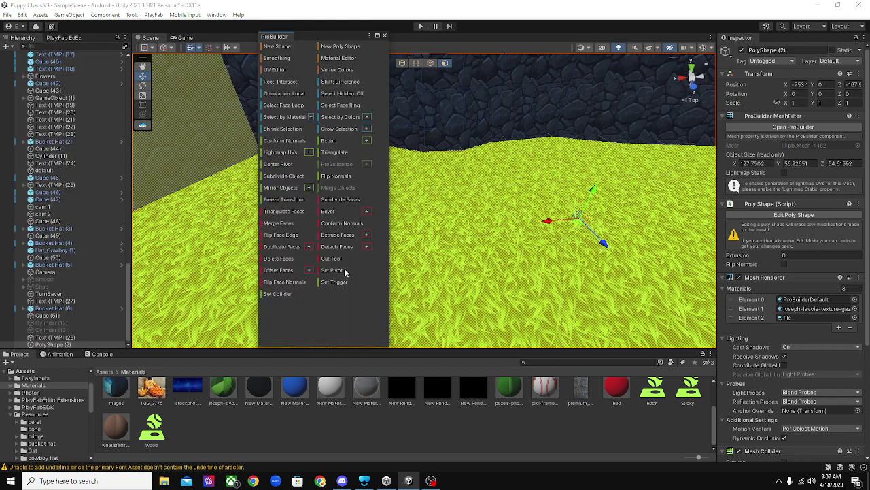
click(335, 248)
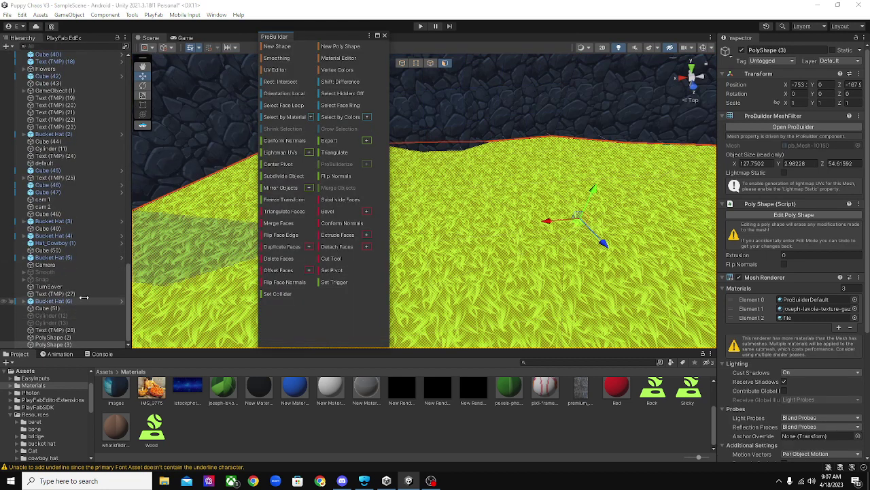
click(384, 36)
- Inspect the wall seams around the area, then reopen the ProBuilder window and dock it beside the Hierarchy
right_drag(322, 186, 281, 61)
right_drag(127, 45, 52, 119)
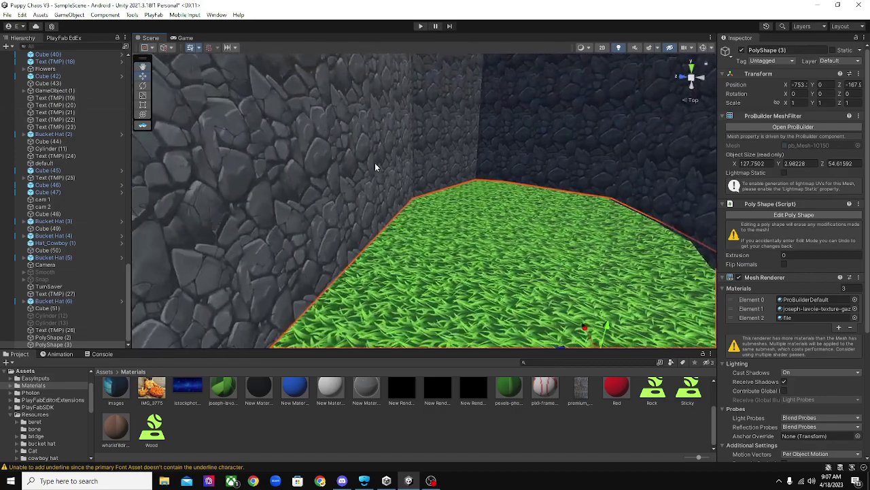
right_drag(626, 252, 117, 241)
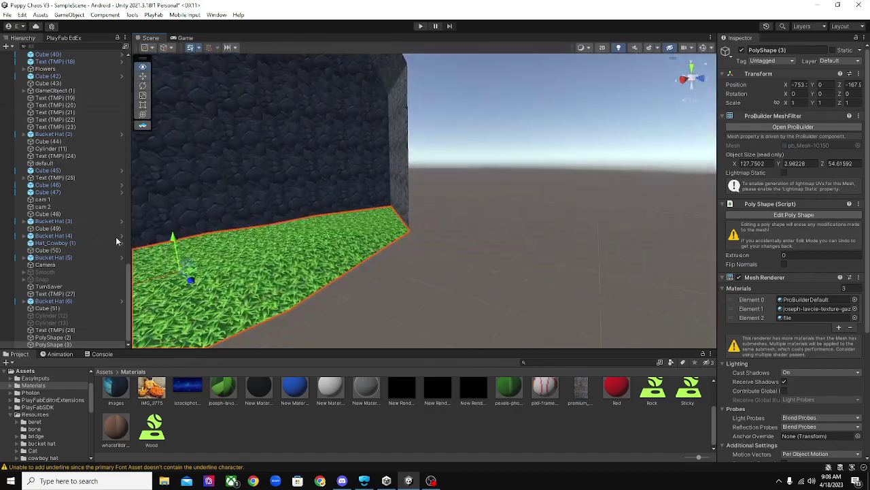
right_drag(302, 229, 73, 87)
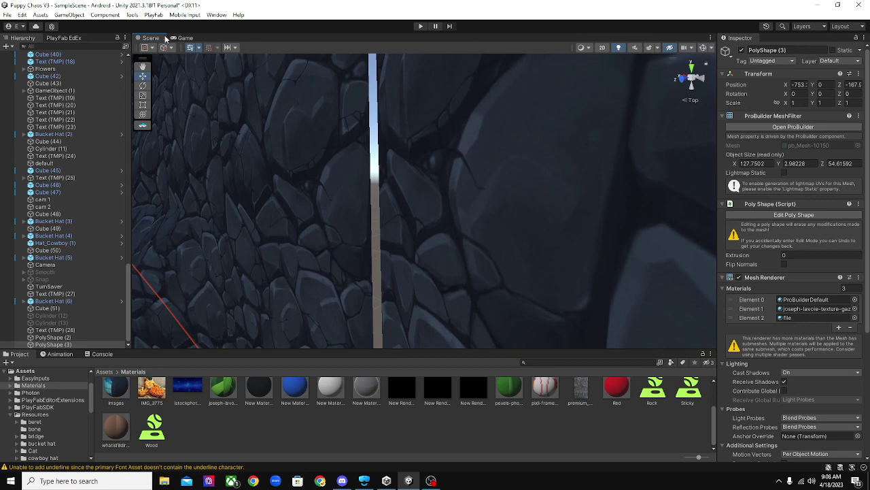
scroll(194, 261, down, 3)
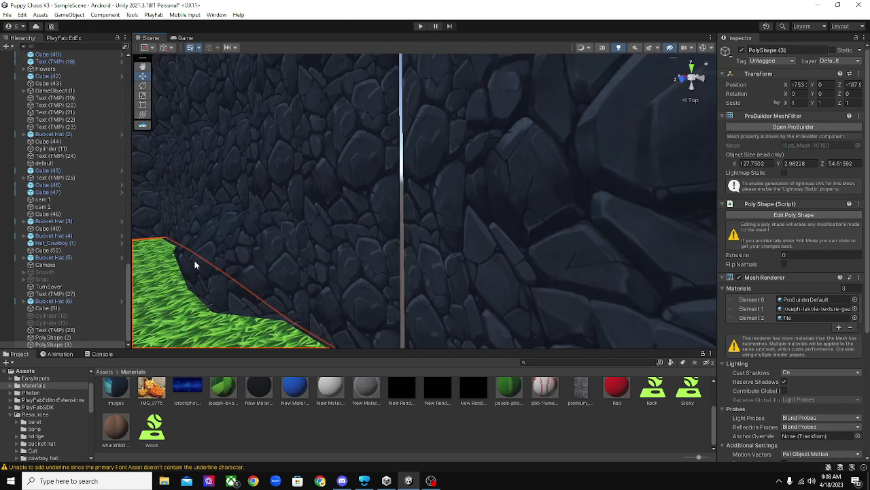
scroll(197, 187, up, 3)
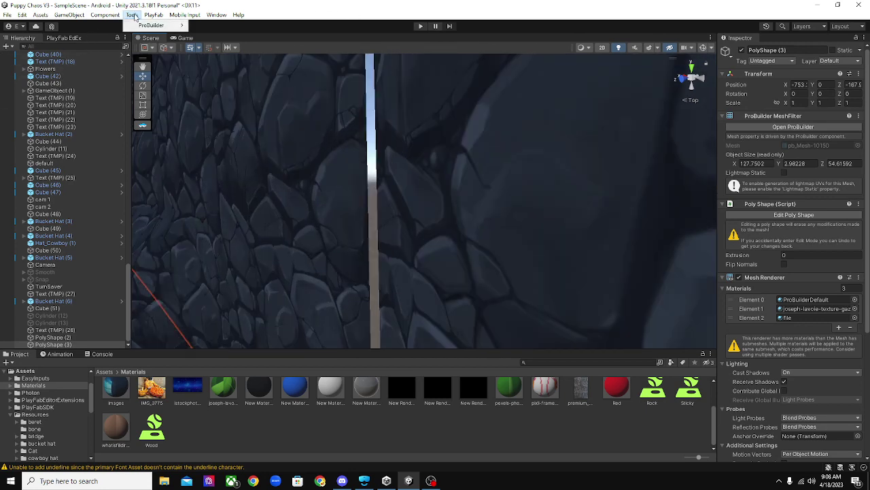
mouse_move(158, 26)
click(217, 26)
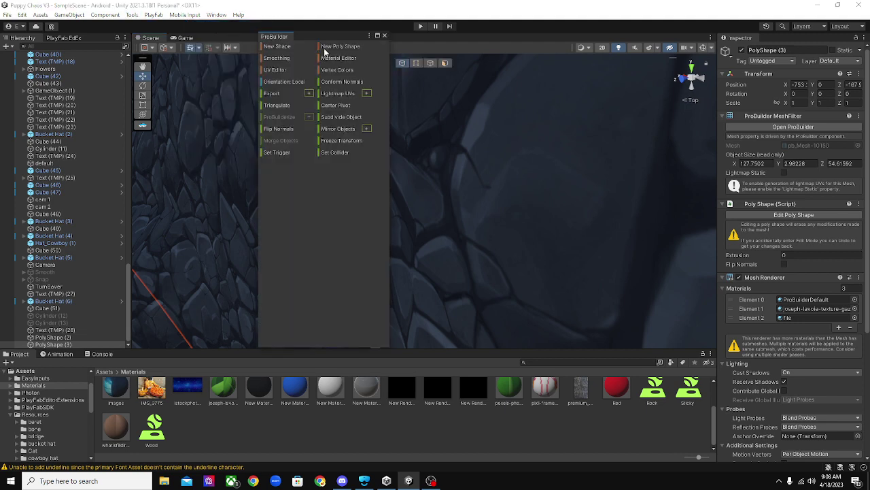
drag(66, 42, 68, 39)
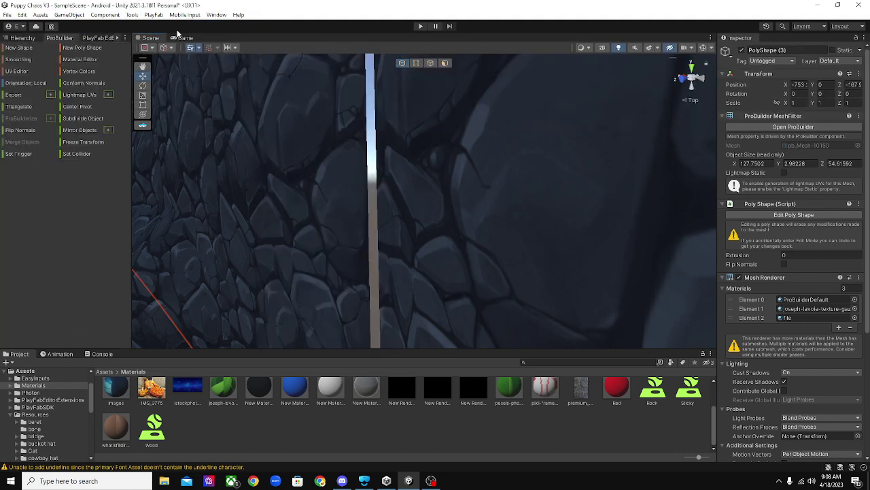
- Close the narrow vertical gap in the dark stone wall by selecting its edges in edge mode and moving them
click(430, 64)
click(365, 165)
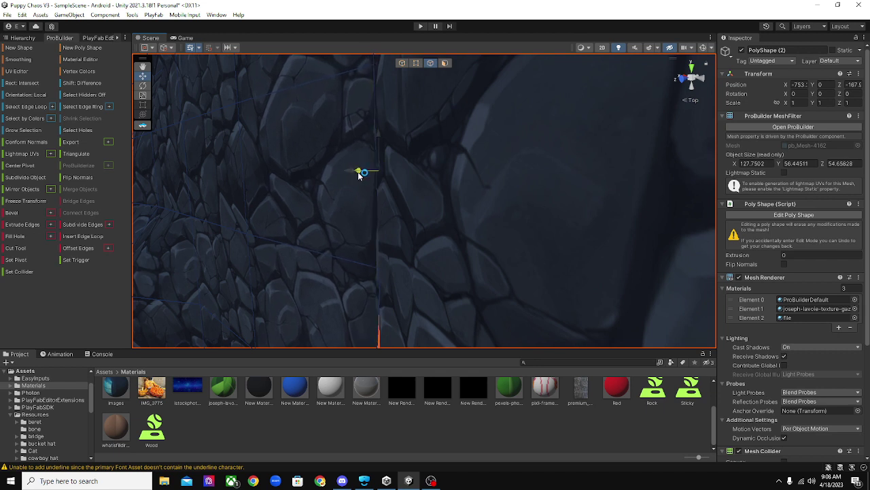
key(s)
right_drag(369, 174, 408, 222)
click(408, 261)
key(w)
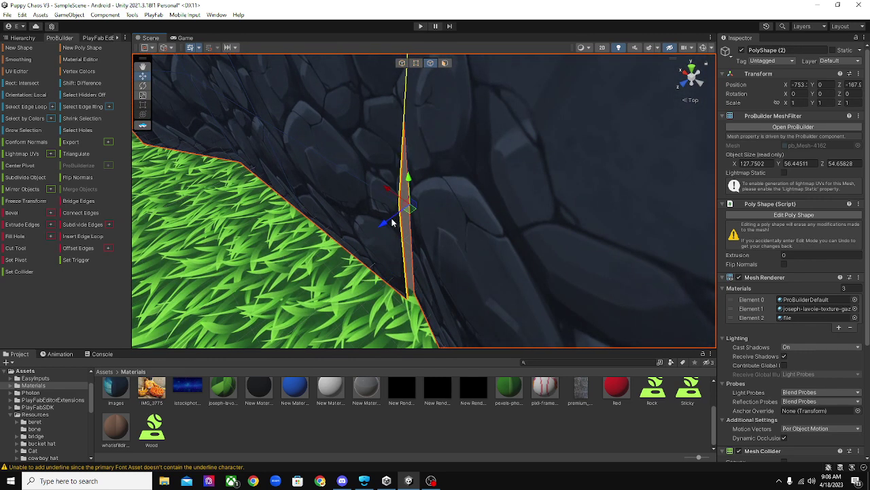
drag(391, 223, 408, 221)
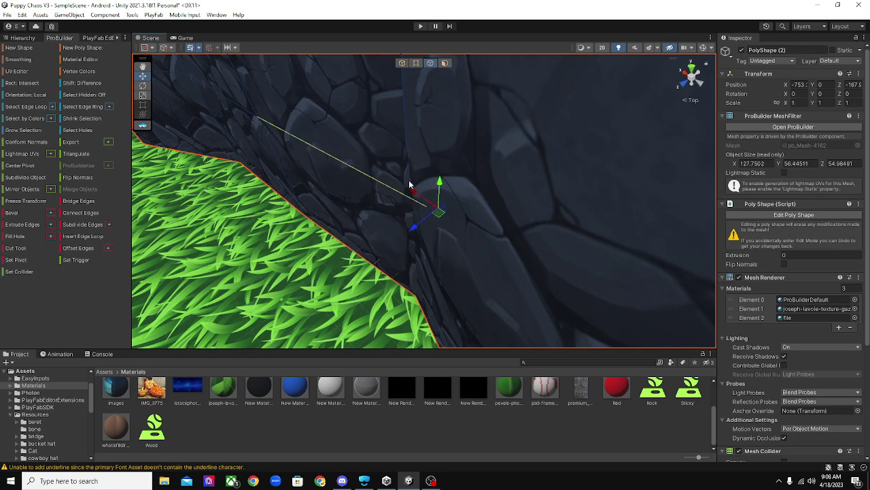
- Select the dark stone wall face in face mode and cut a hexagon into it just above the grass
key(s)
right_drag(409, 184, 641, 113)
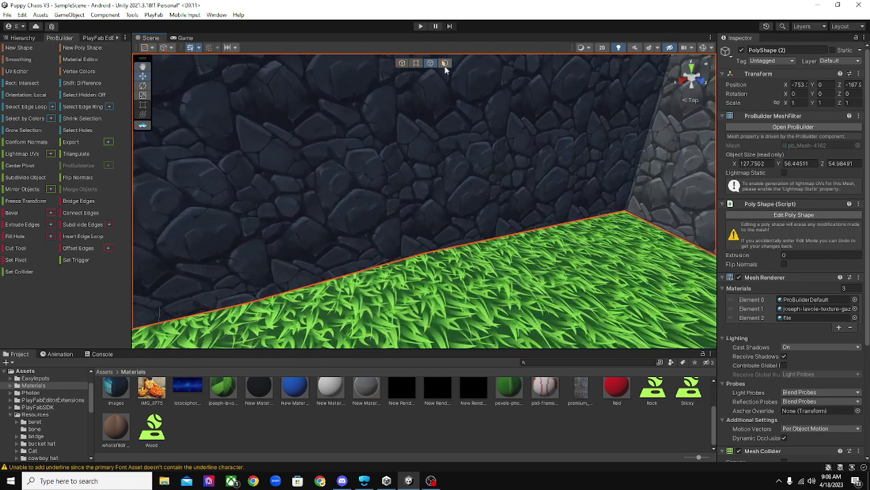
click(446, 64)
click(498, 182)
right_drag(499, 185, 442, 140)
right_drag(248, 231, 160, 232)
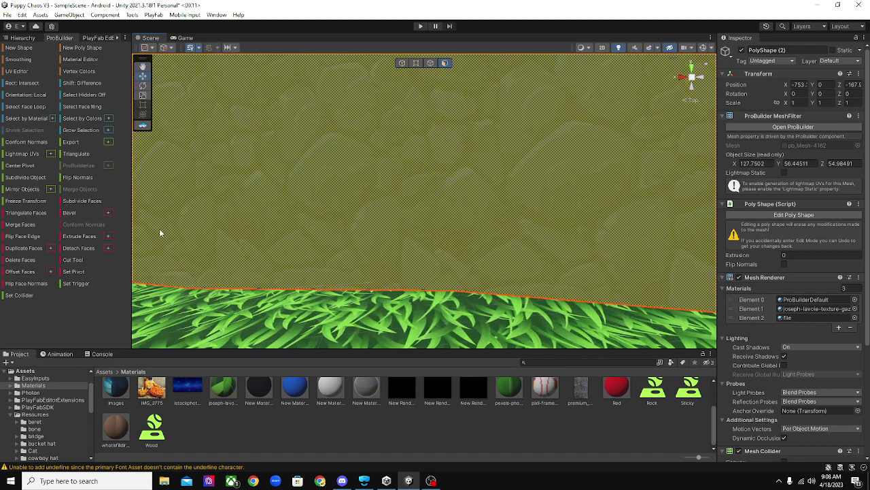
click(71, 259)
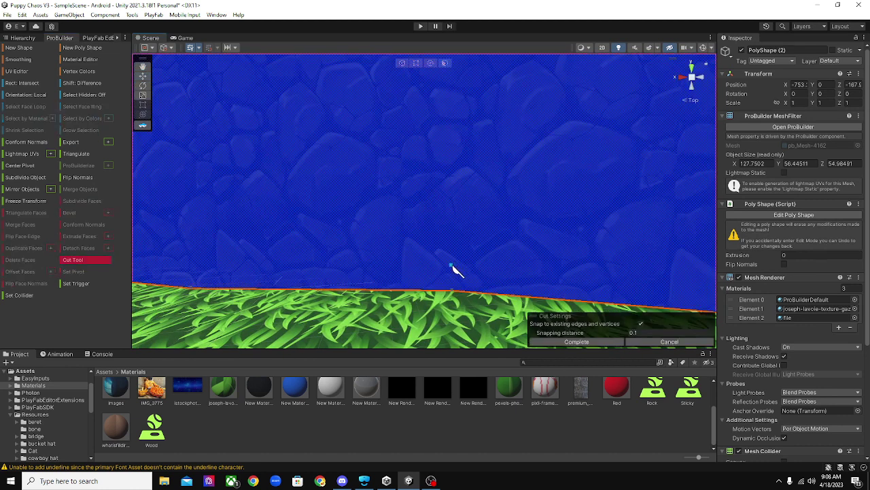
click(402, 278)
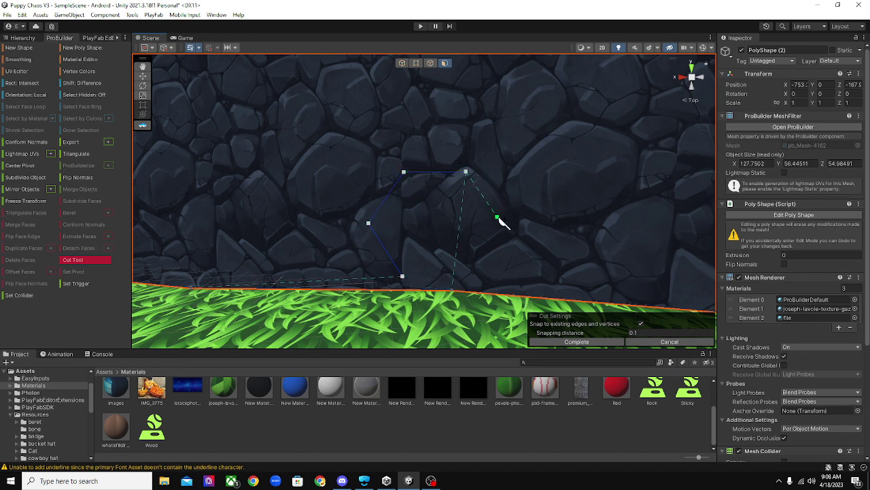
click(402, 277)
right_drag(406, 277, 309, 274)
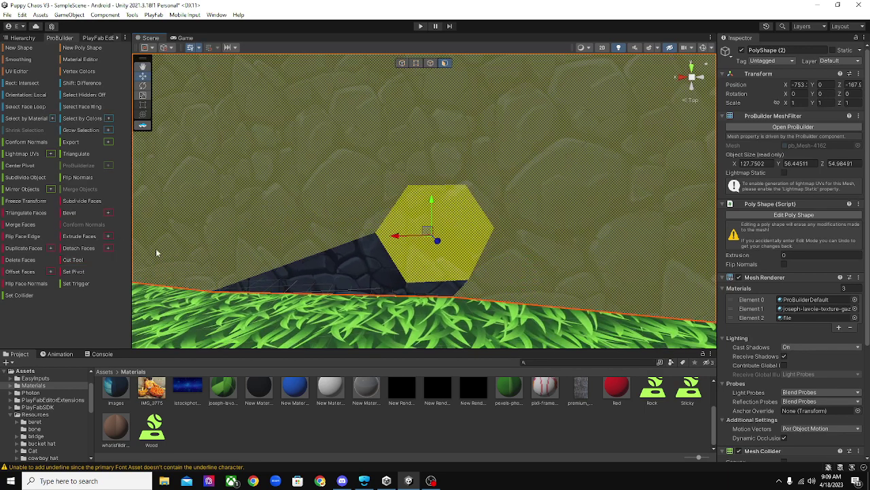
- Extrude the hexagonal face outward to form a passage behind the dark stone wall
alt+drag(157, 253, 548, 234)
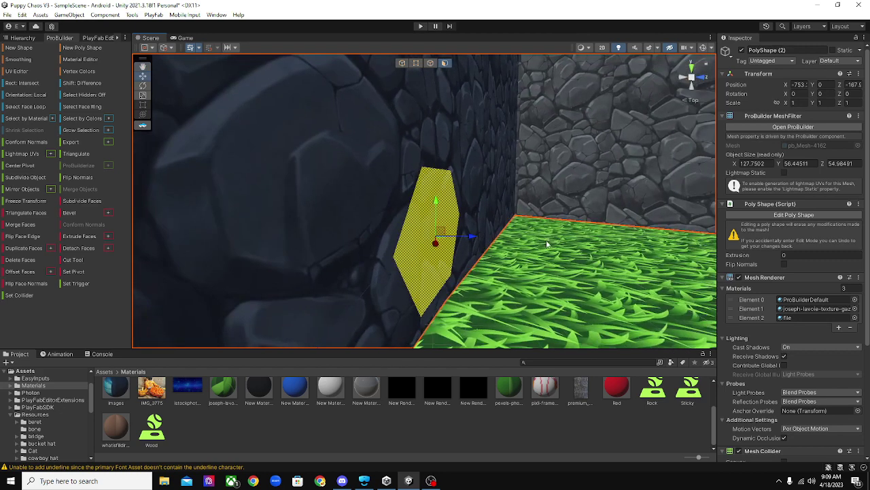
drag(474, 237, 460, 240)
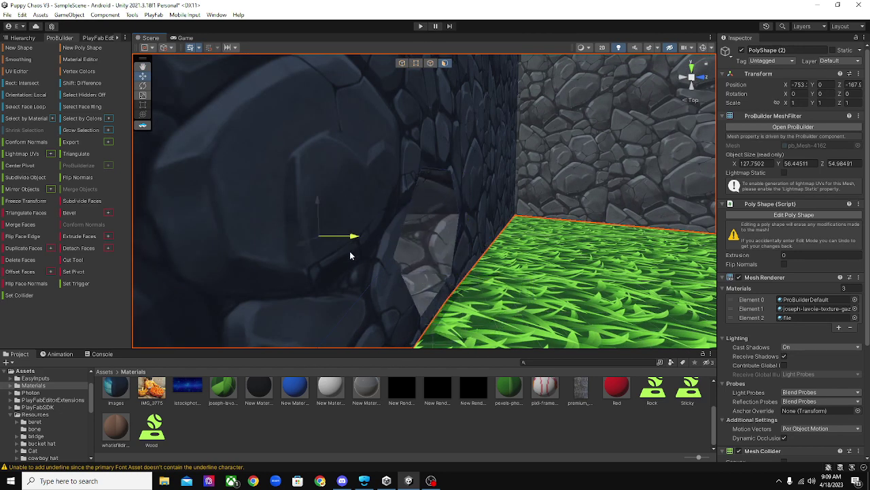
alt+drag(410, 266, 351, 221)
alt+drag(354, 219, 182, 194)
- Select the side faces at the end of the passage and move them outward to widen it into a chamber
click(571, 233)
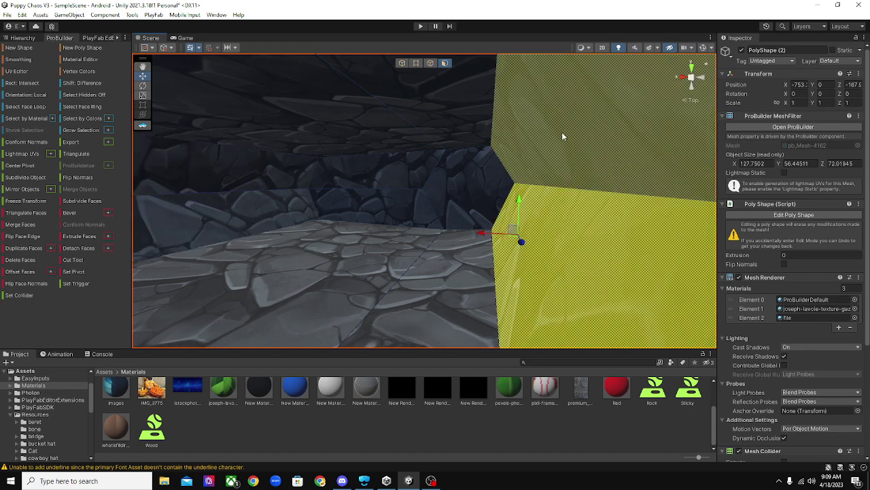
shift+click(563, 133)
drag(483, 199, 713, 205)
click(537, 214)
click(541, 156)
shift+click(522, 212)
- Select the ceiling faces of the chamber, raise them, and undo the last change
key(s)
right_drag(673, 198, 568, 136)
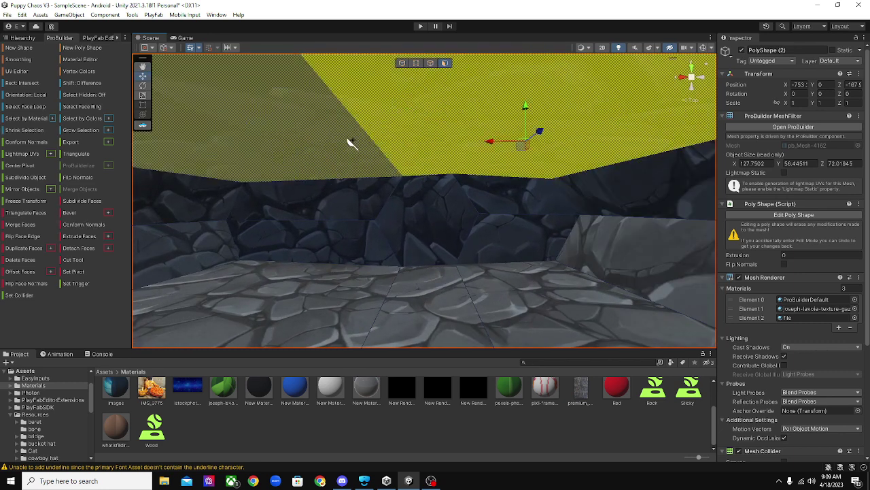
right_drag(350, 143, 383, 139)
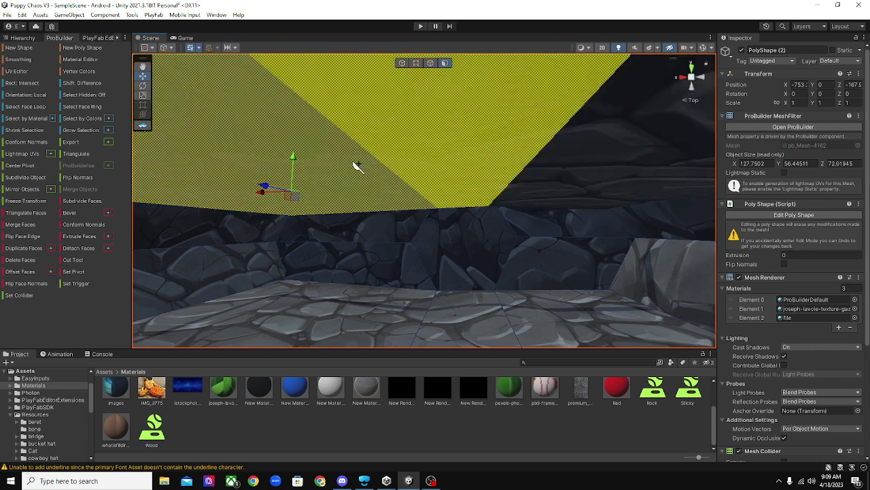
right_drag(419, 167, 404, 91)
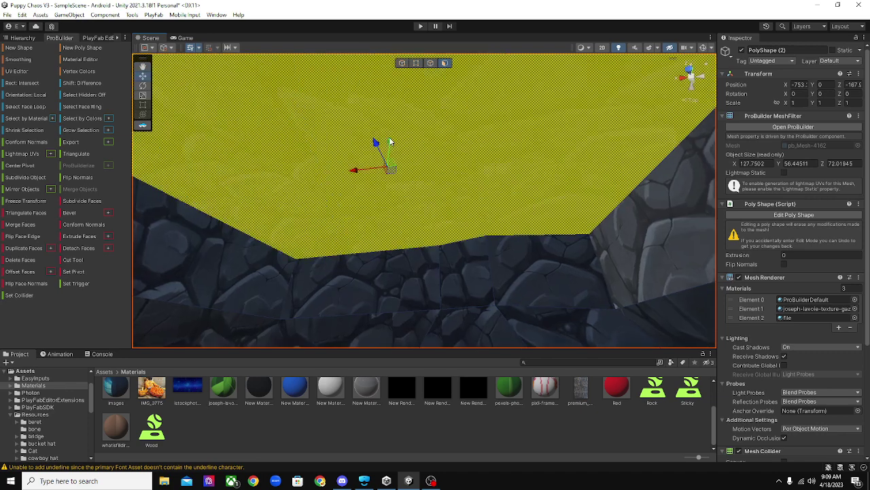
click(387, 144)
key(ctrl+z)
- Shift an upper side face of the chamber sideways, select the opposite upper face, and review the chamber from outside
right_drag(391, 148, 324, 143)
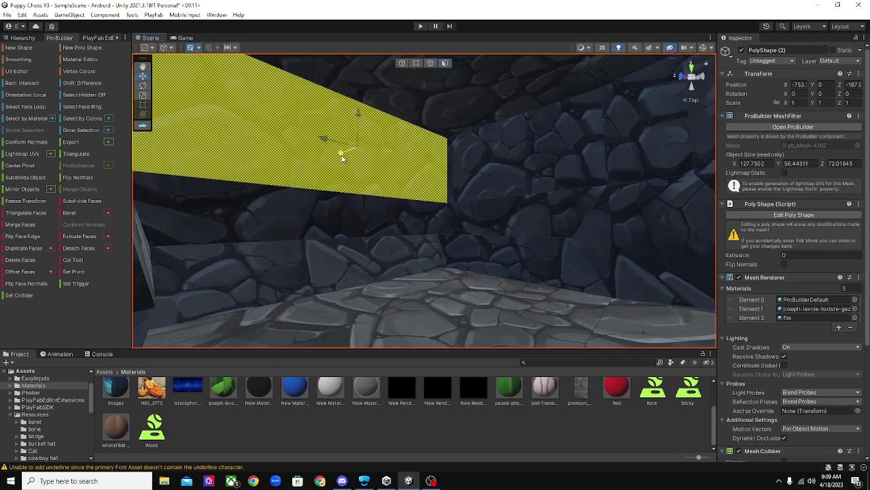
drag(342, 159, 329, 170)
right_drag(327, 166, 519, 146)
click(518, 148)
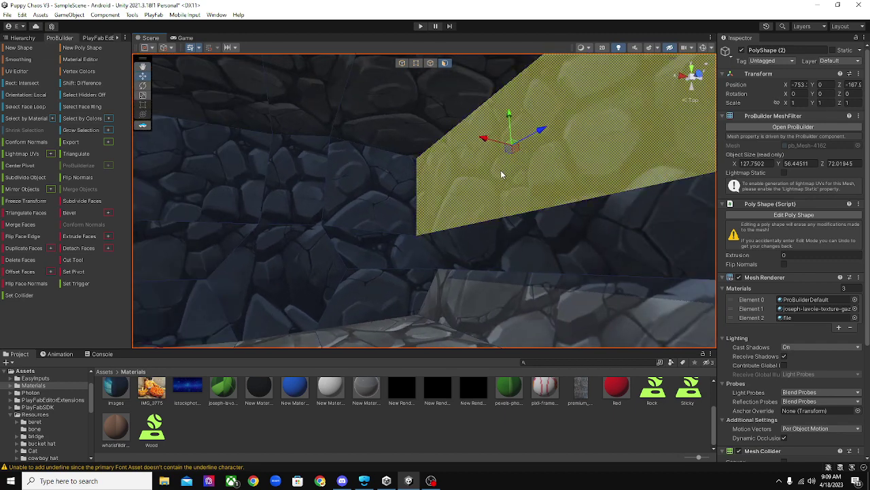
right_drag(500, 174, 560, 323)
scroll(560, 323, down, 8)
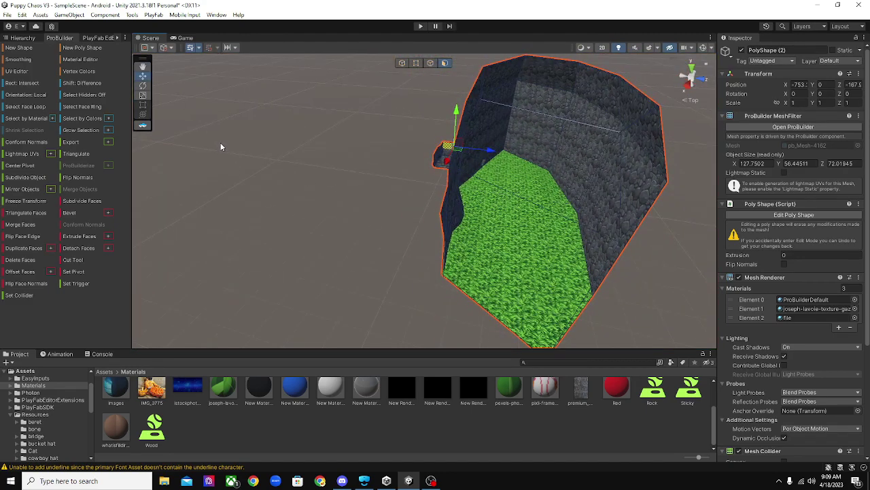
right_drag(247, 146, 221, 97)
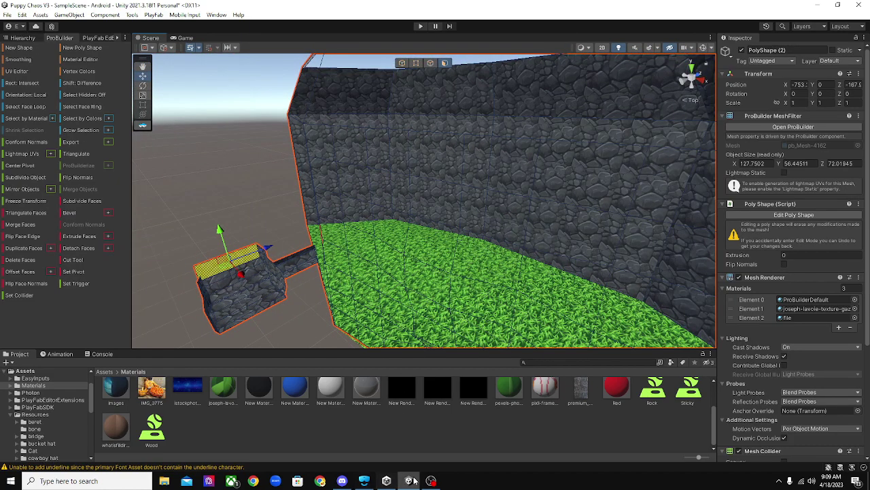